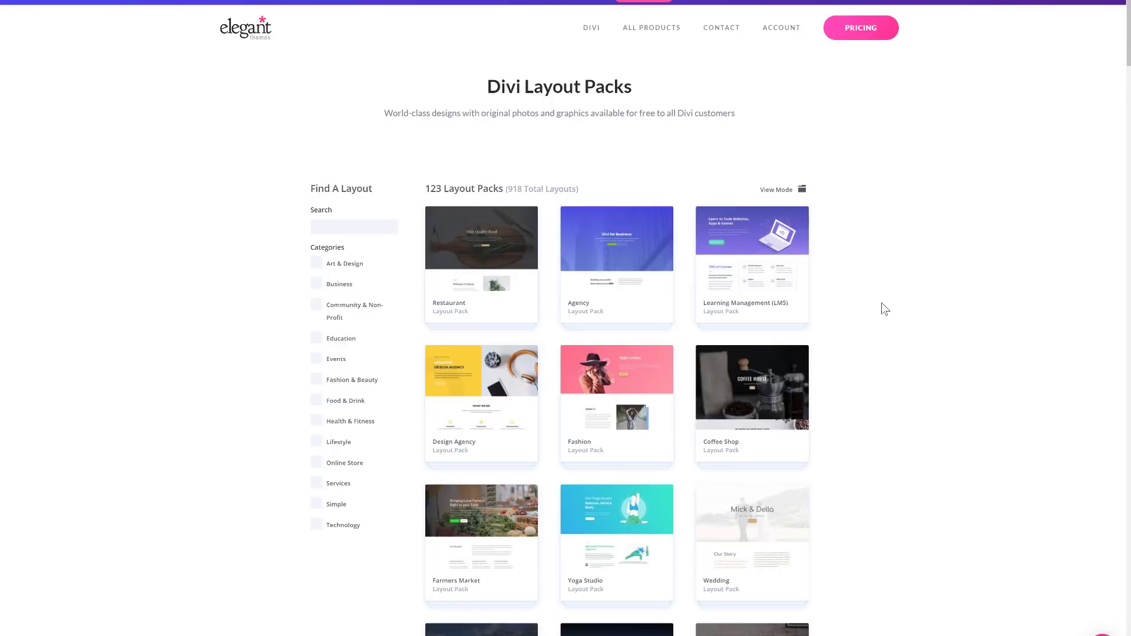
- Look through the Divi layout packs, open the Sightseeing pack and preview its individual page layouts
{"action": "scroll", "coordinate": [885, 309], "scroll_direction": "down", "scroll_amount": 20}
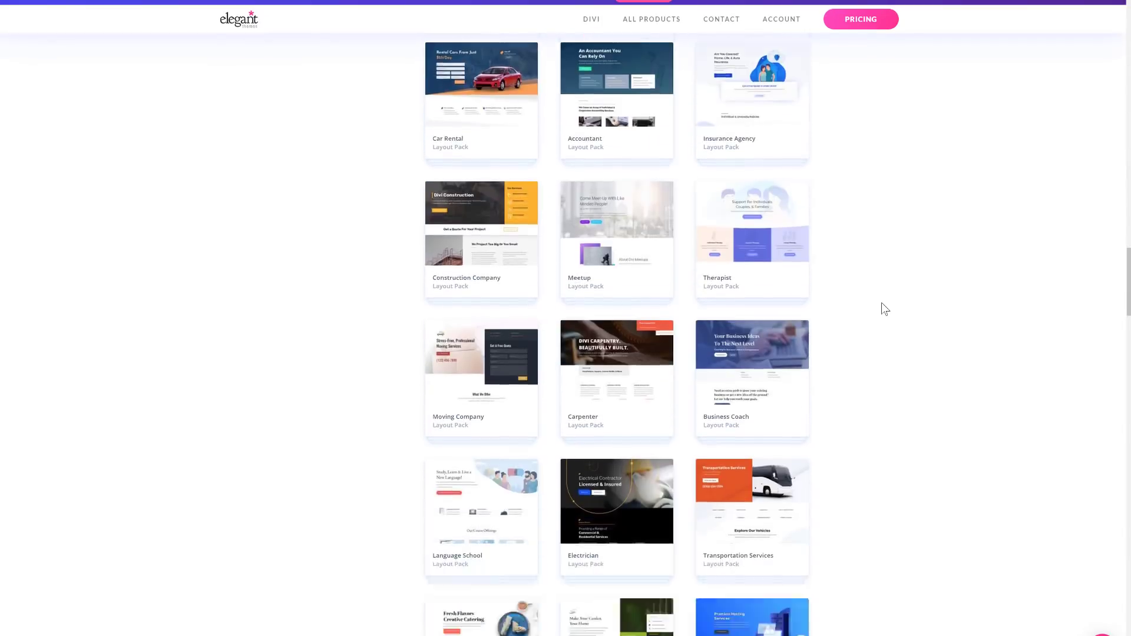
{"action": "scroll", "coordinate": [885, 309], "scroll_direction": "down", "scroll_amount": 20}
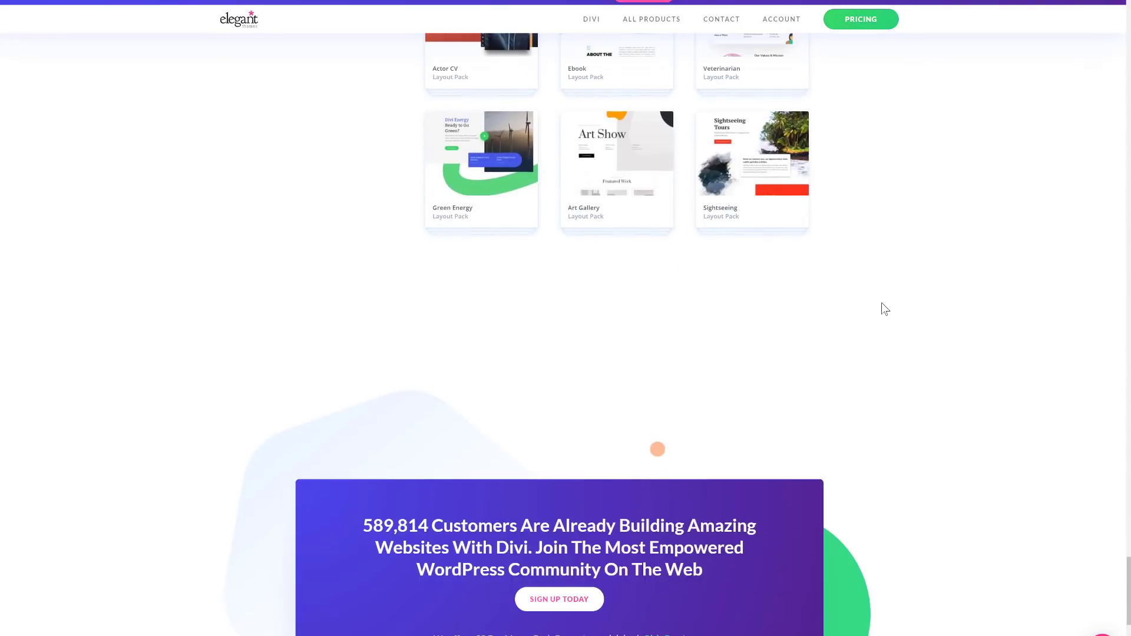
{"action": "left_click", "coordinate": [776, 183]}
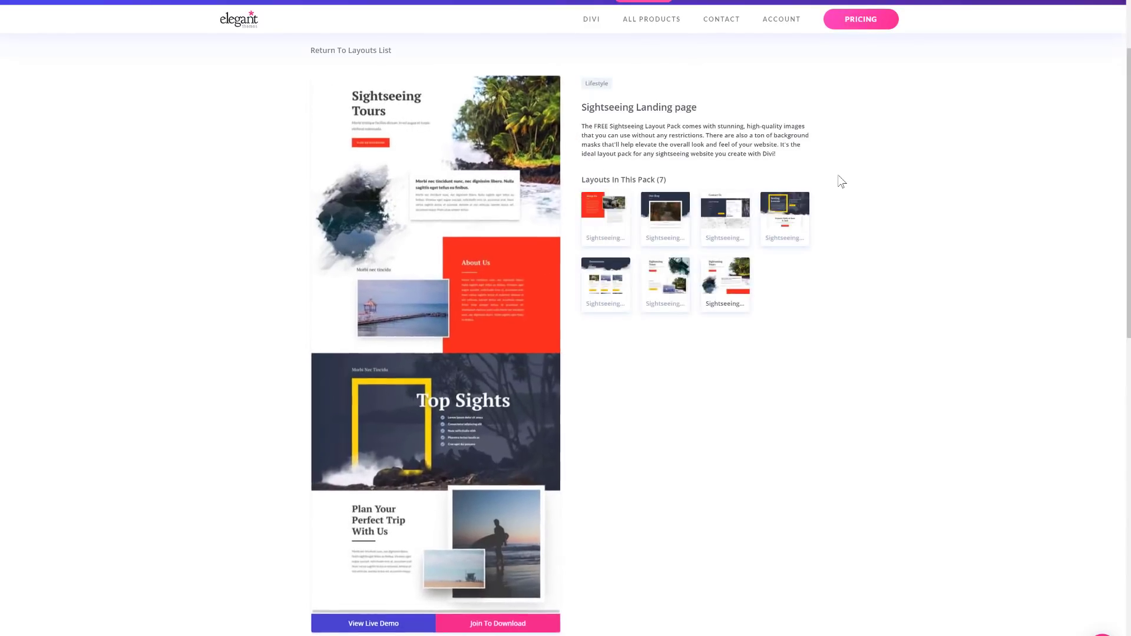
{"action": "left_click", "coordinate": [769, 253]}
{"action": "left_click", "coordinate": [658, 291]}
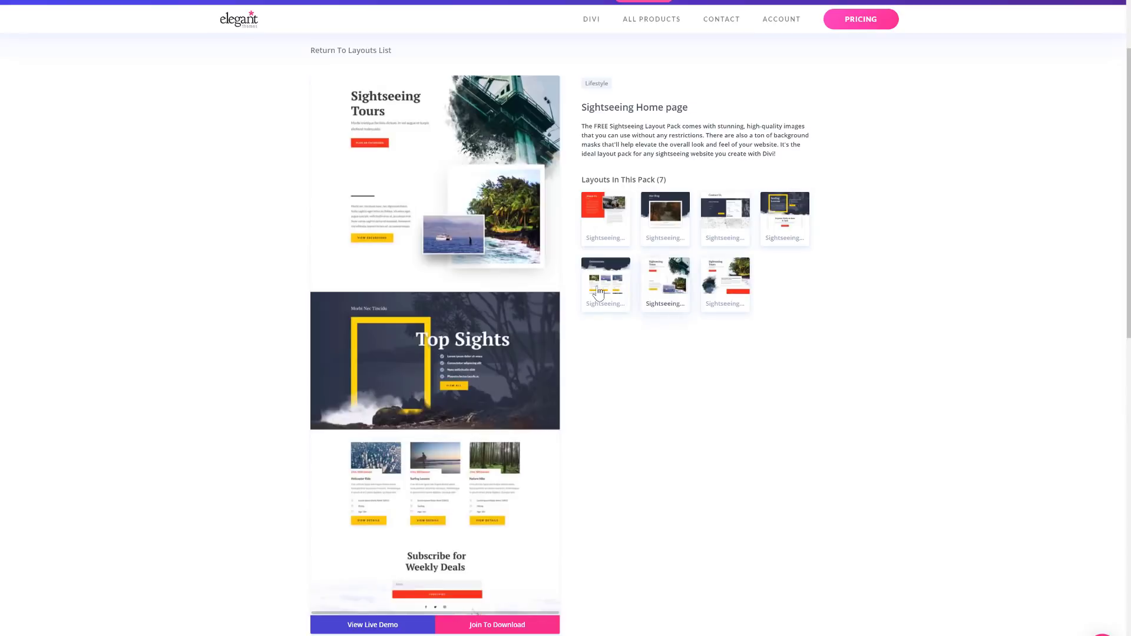
{"action": "left_click", "coordinate": [598, 293]}
{"action": "left_click", "coordinate": [605, 225]}
{"action": "left_click", "coordinate": [668, 221]}
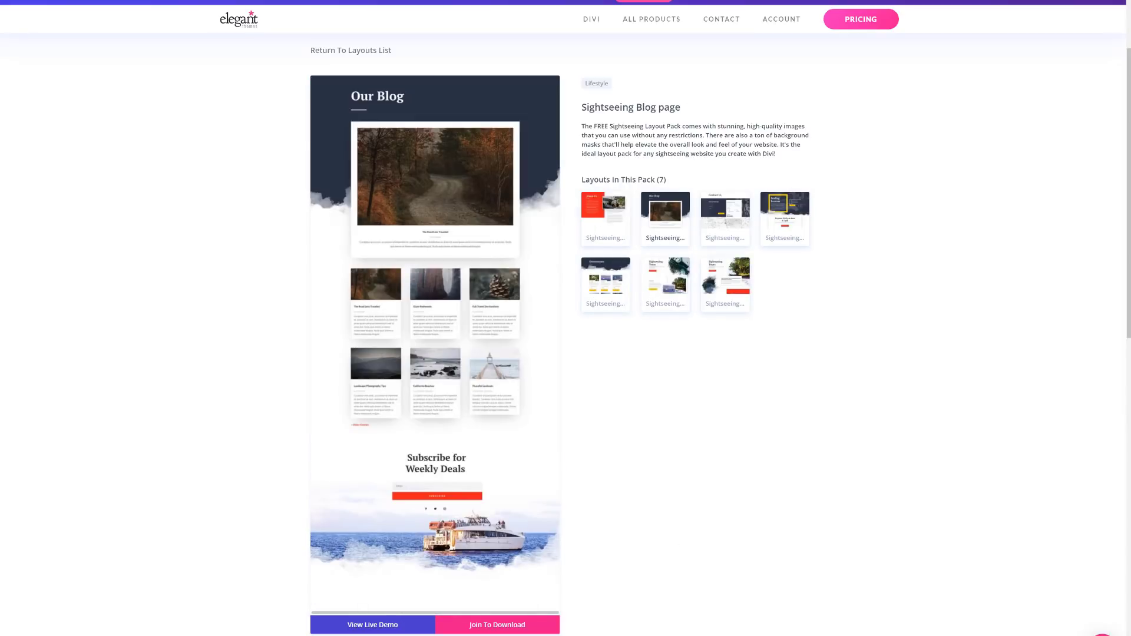
- Open the live demo of the Sightseeing Blog page, switch it to the Landing page and look through its sections
{"action": "left_click", "coordinate": [409, 629]}
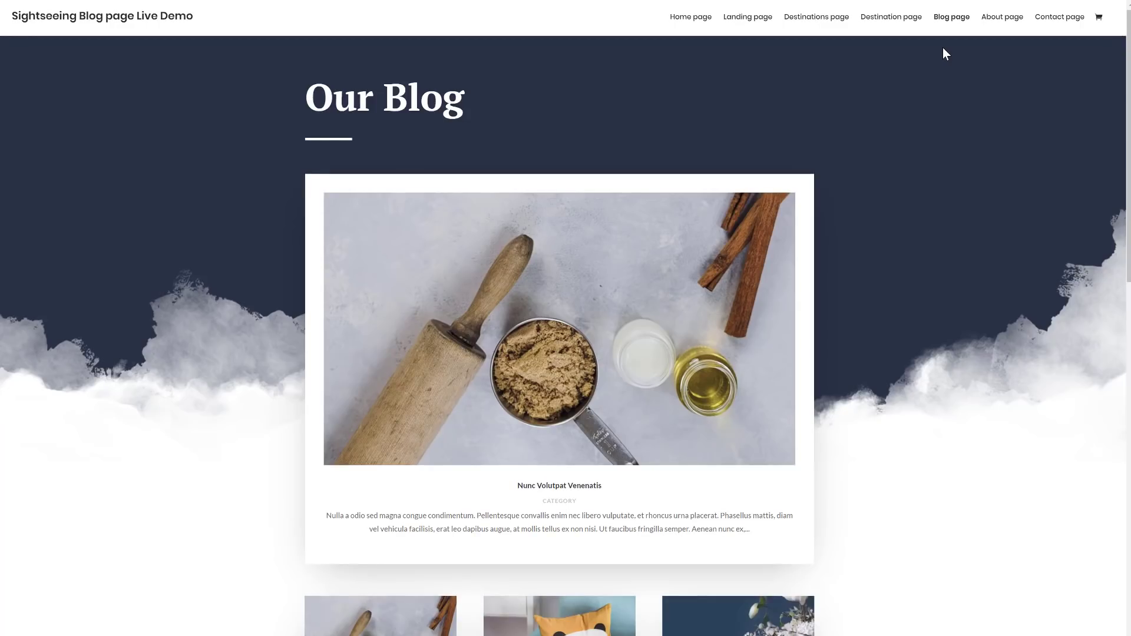
{"action": "left_click", "coordinate": [752, 26]}
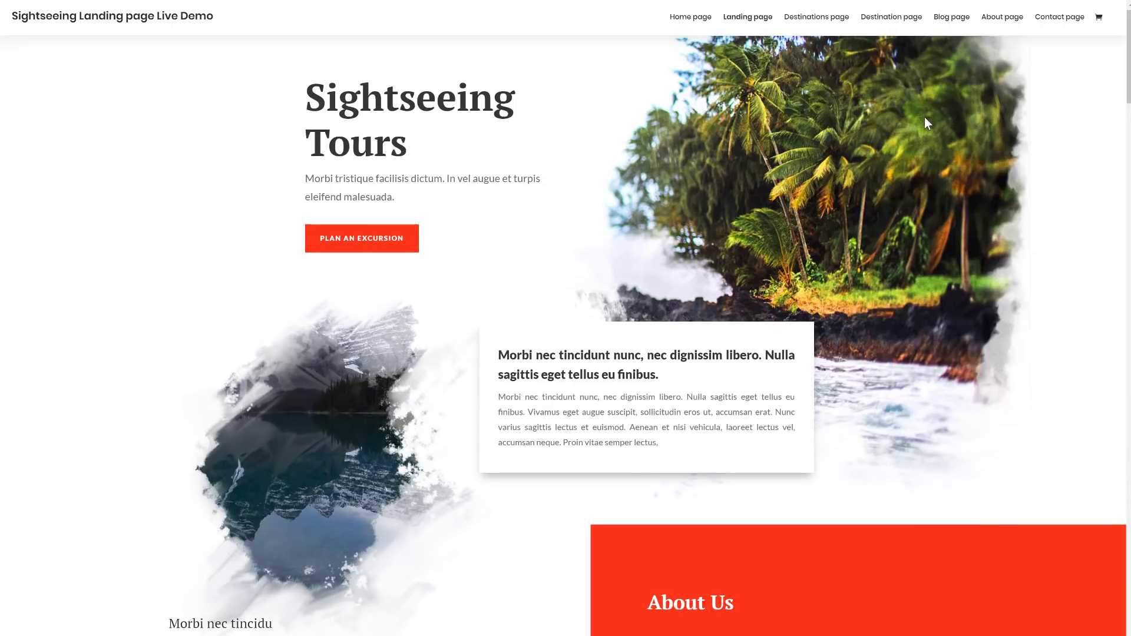
{"action": "scroll", "coordinate": [924, 117], "scroll_direction": "down", "scroll_amount": 2}
{"action": "scroll", "coordinate": [925, 119], "scroll_direction": "down", "scroll_amount": 5}
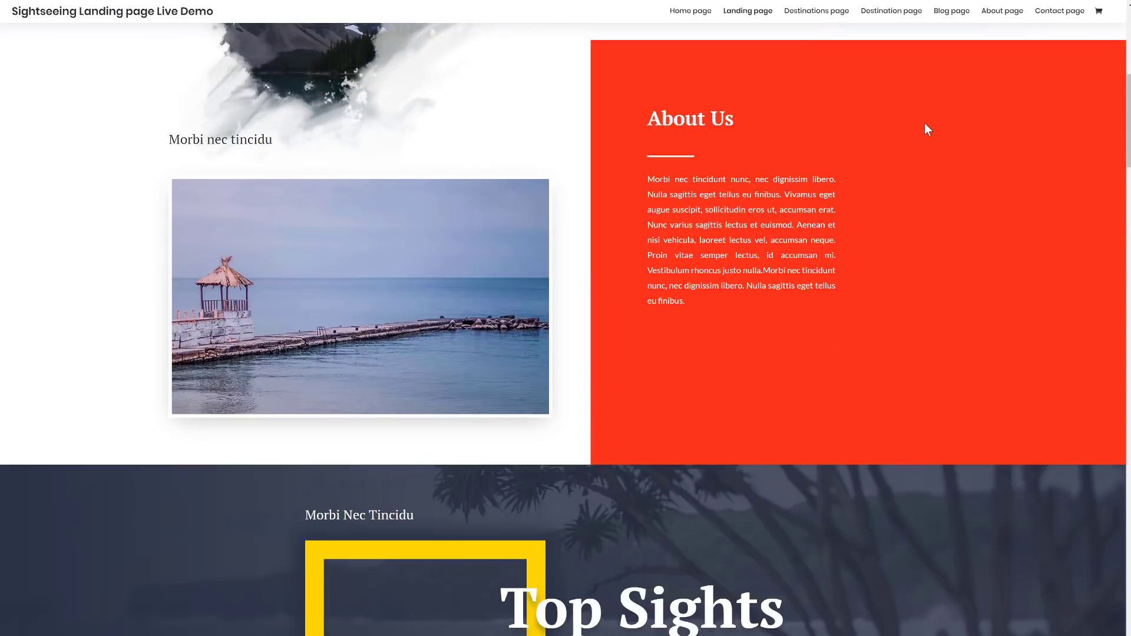
{"action": "scroll", "coordinate": [925, 123], "scroll_direction": "down", "scroll_amount": 3}
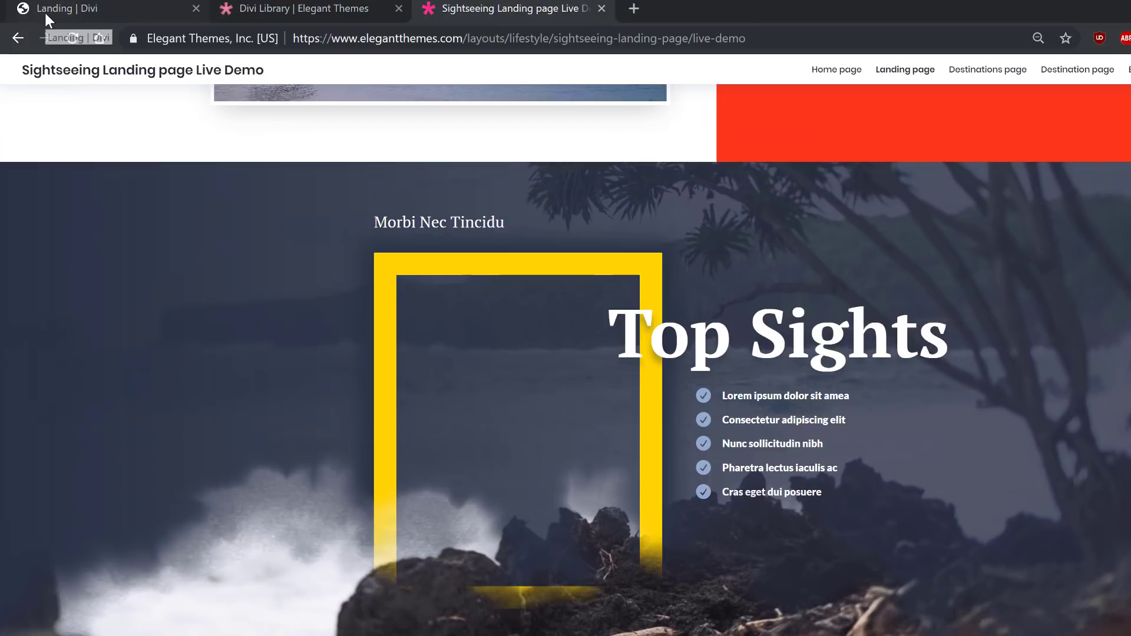
- Open the sandbox site's WordPress admin in a new browser tab and start a new page
{"action": "left_click", "coordinate": [46, 14]}
{"action": "mouse_move", "coordinate": [16, 67]}
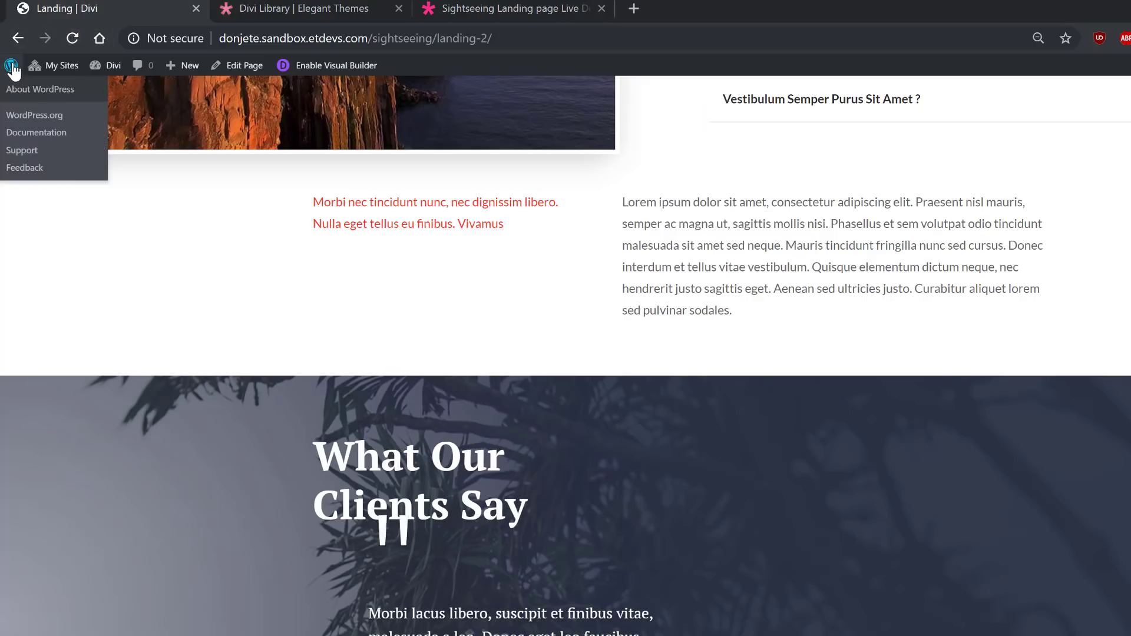
{"action": "middle_click", "coordinate": [36, 88]}
{"action": "left_click", "coordinate": [322, 7]}
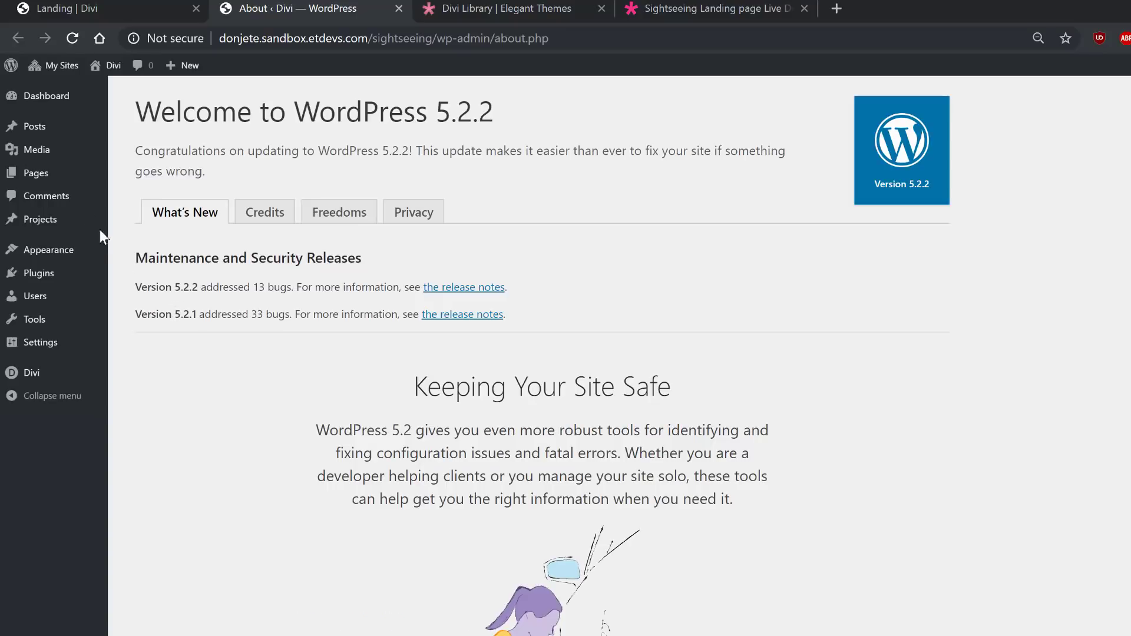
{"action": "mouse_move", "coordinate": [60, 177]}
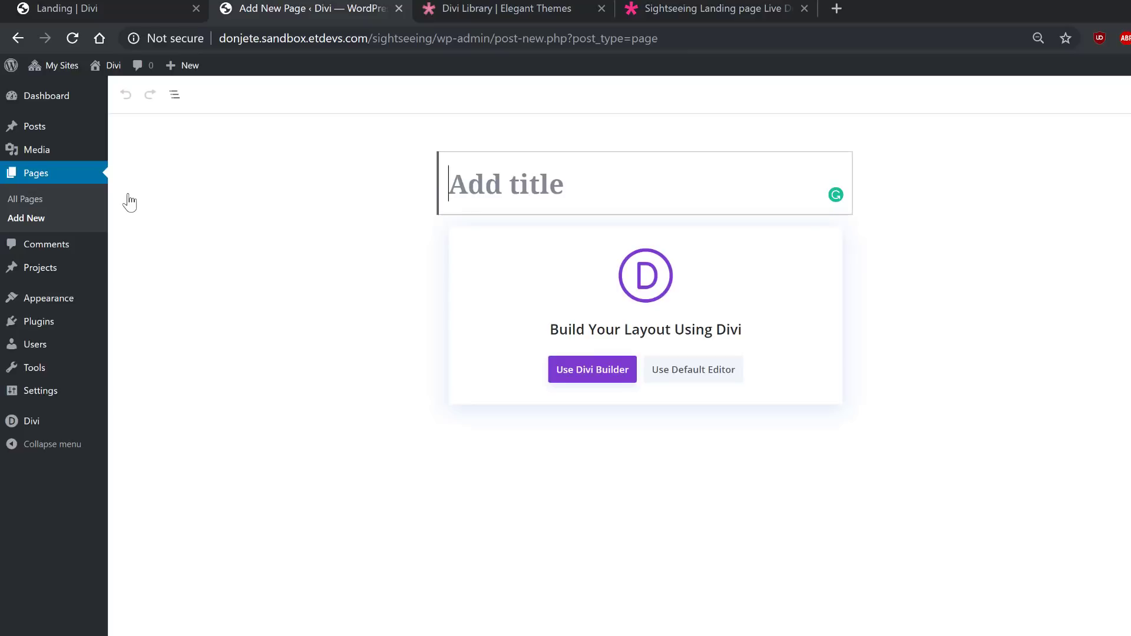
- Title the new page "Landing" and publish it
{"action": "type", "text": "Landing"}
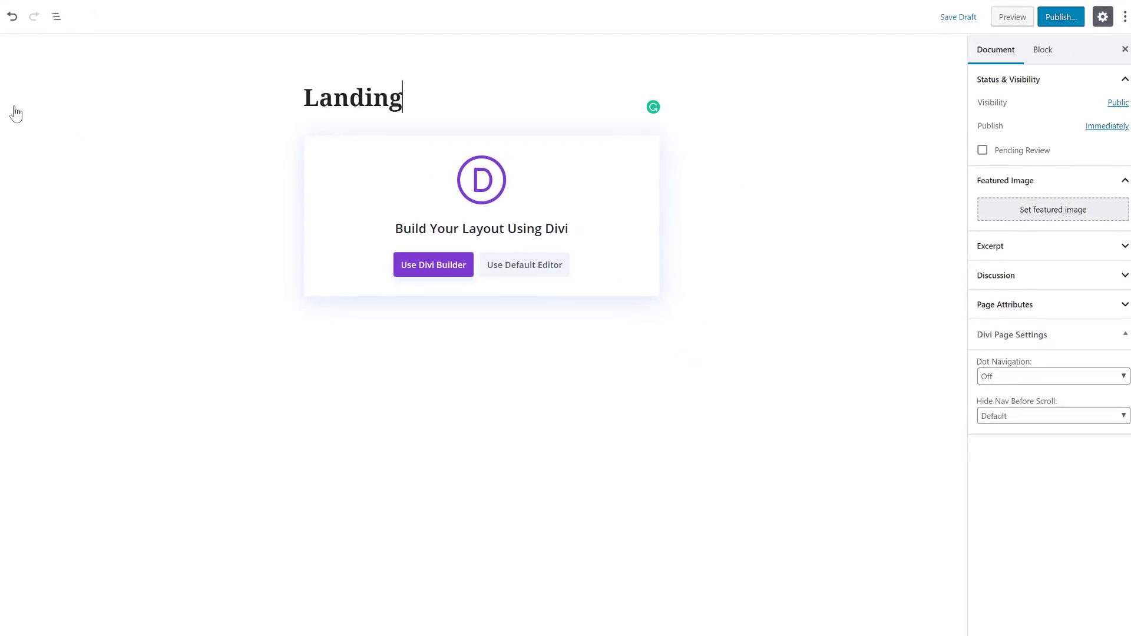
{"action": "left_click", "coordinate": [1073, 18]}
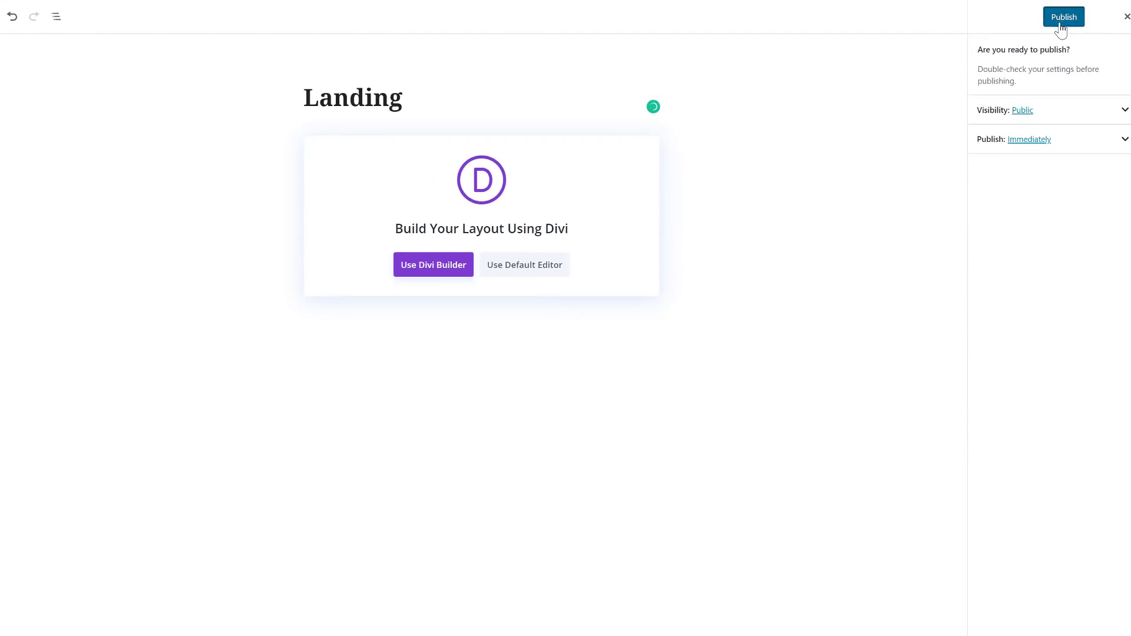
{"action": "left_click", "coordinate": [1064, 17]}
- Launch the Divi Builder for the page, choose to use a premade layout and open the Sightseeing layout pack
{"action": "left_click", "coordinate": [431, 309]}
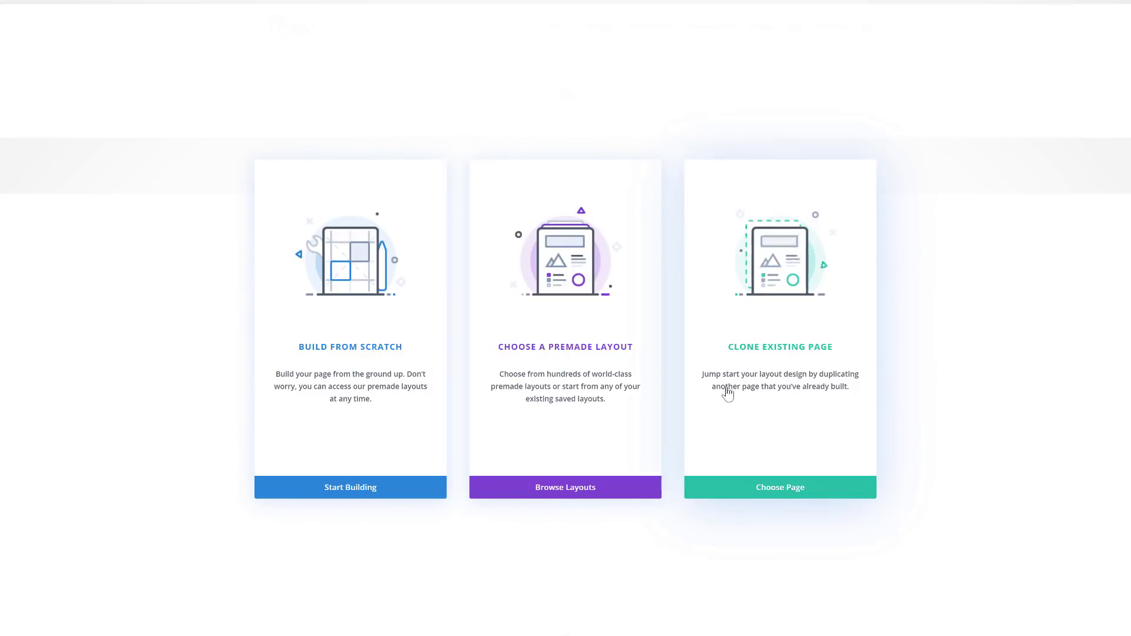
{"action": "left_click", "coordinate": [585, 499]}
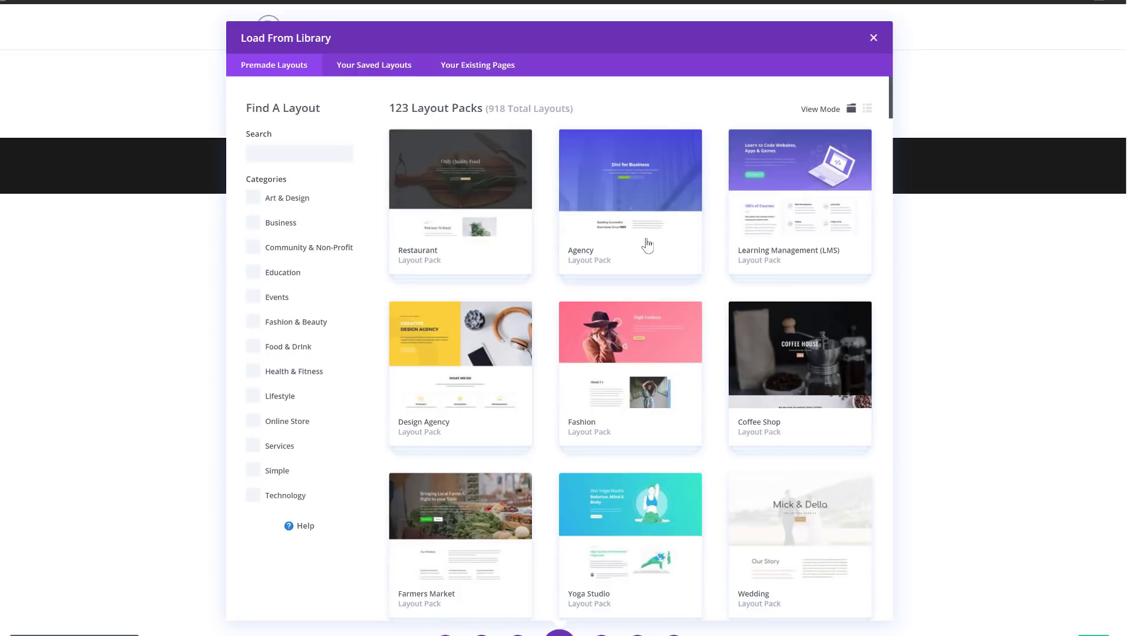
{"action": "scroll", "coordinate": [648, 247], "scroll_direction": "down", "scroll_amount": 10}
{"action": "scroll", "coordinate": [650, 250], "scroll_direction": "down", "scroll_amount": 15}
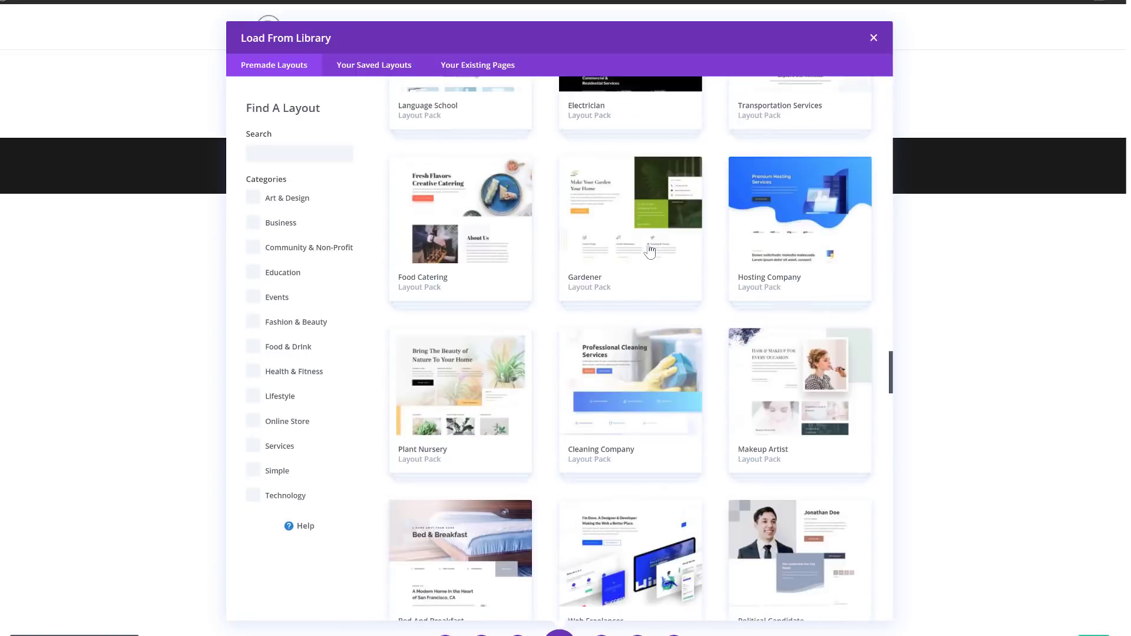
{"action": "scroll", "coordinate": [650, 281], "scroll_direction": "down", "scroll_amount": 10}
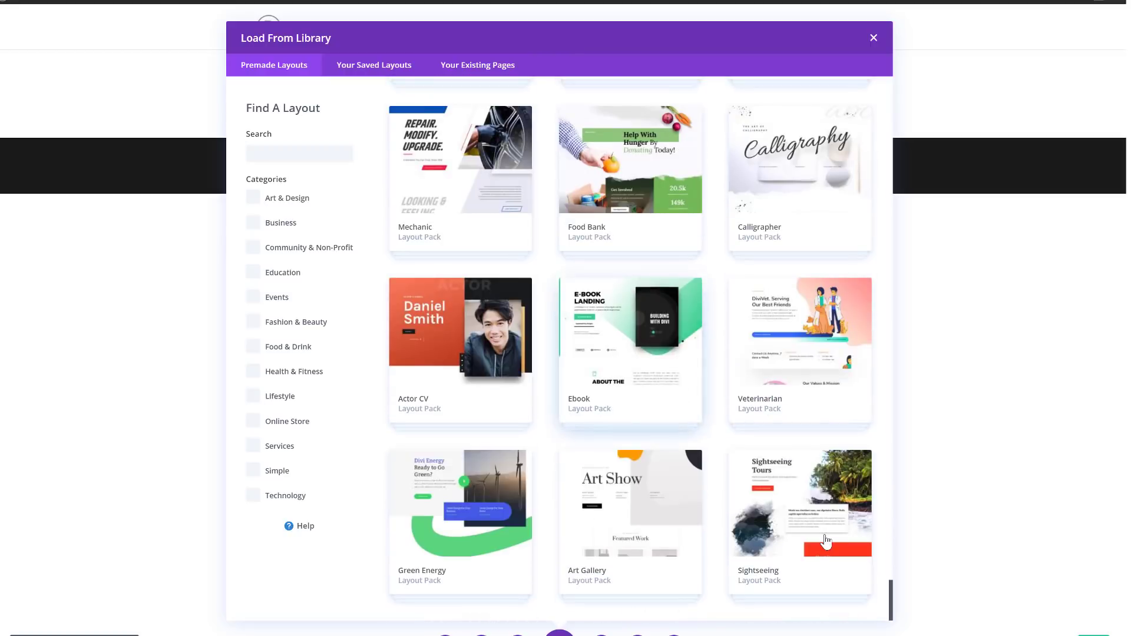
{"action": "left_click", "coordinate": [826, 540]}
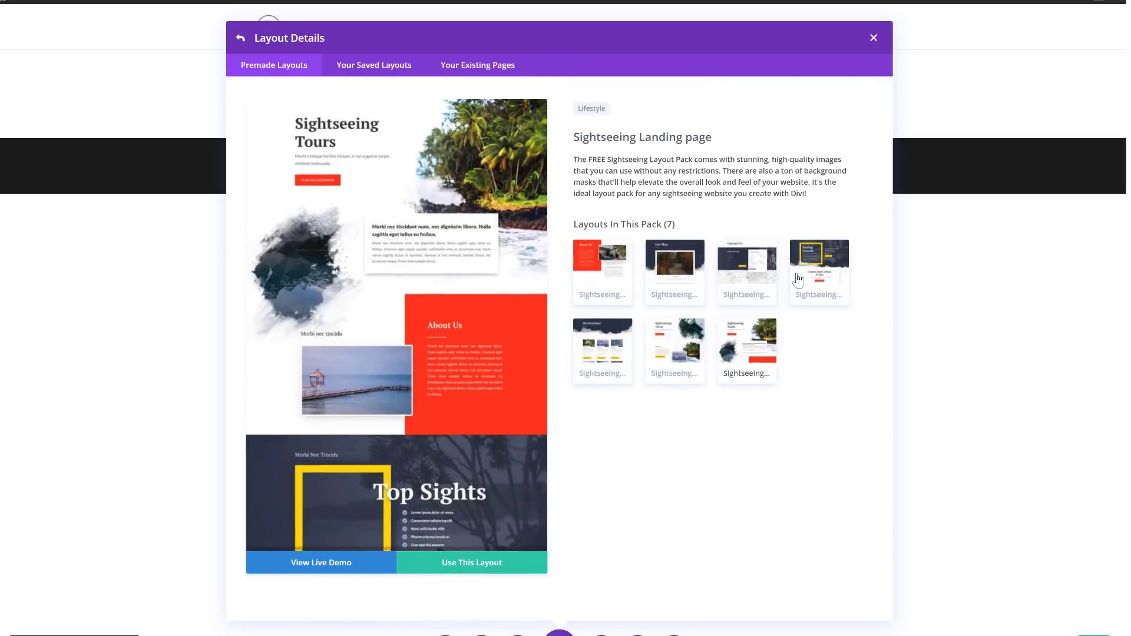
- Look over the pack's layouts, select the Sightseeing Landing page and load it onto the page
{"action": "left_click", "coordinate": [807, 277]}
{"action": "left_click", "coordinate": [693, 352]}
{"action": "left_click", "coordinate": [759, 361]}
{"action": "left_click", "coordinate": [505, 565]}
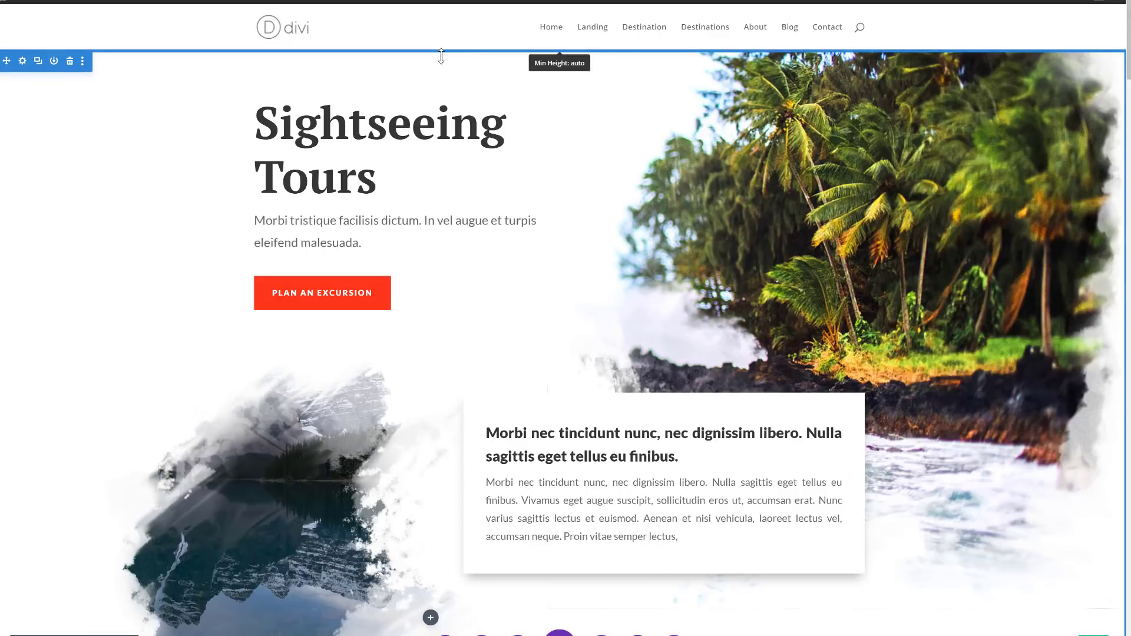
- Examine the text settings of the About Us paragraph and close them
{"action": "scroll", "coordinate": [676, 308], "scroll_direction": "down", "scroll_amount": 10}
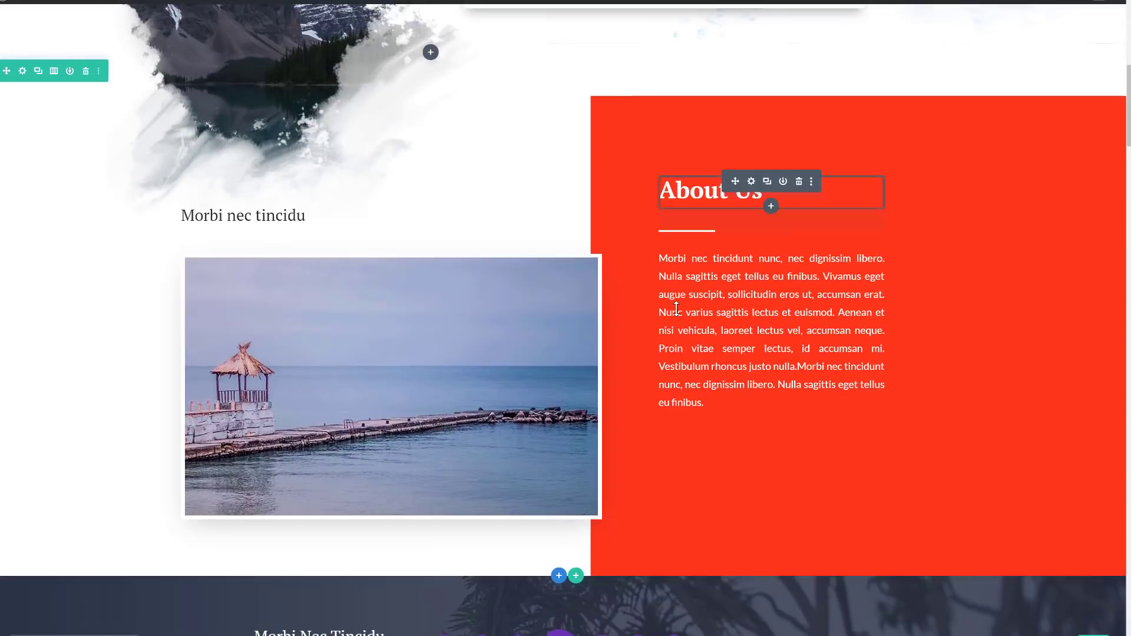
{"action": "scroll", "coordinate": [676, 309], "scroll_direction": "down", "scroll_amount": 2}
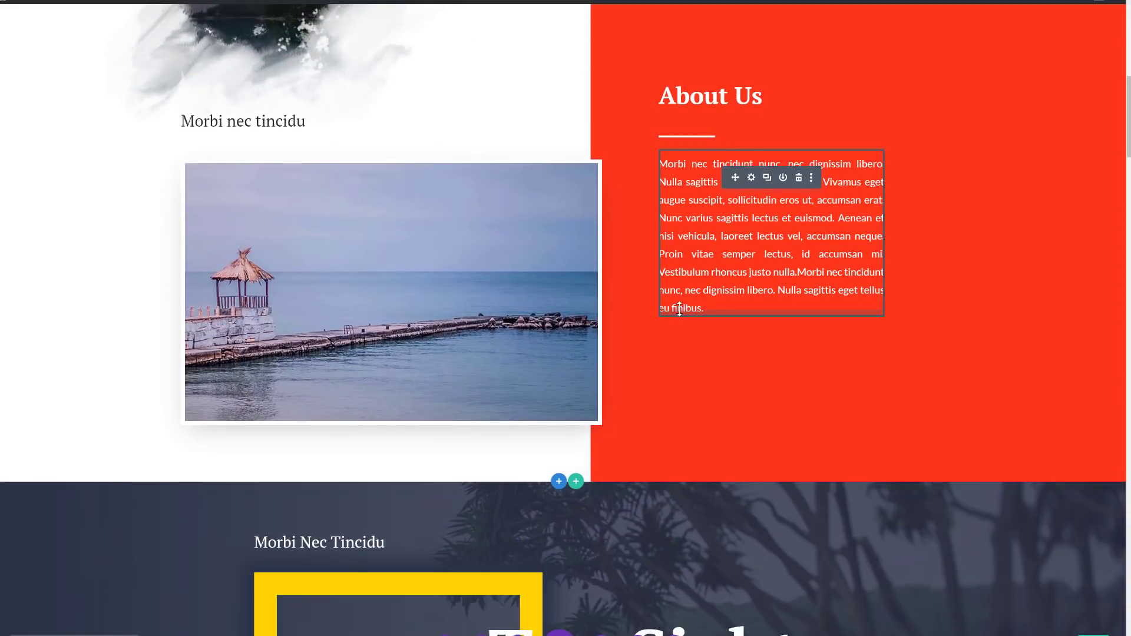
{"action": "left_click", "coordinate": [749, 179]}
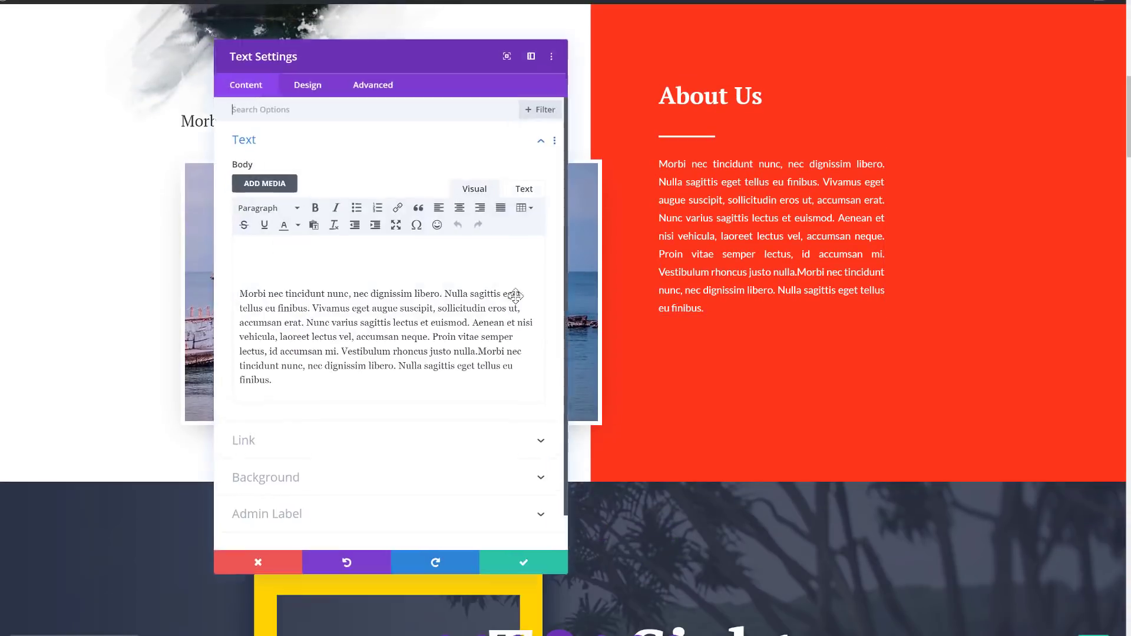
{"action": "left_click", "coordinate": [514, 545]}
- Replace the background image of the hero's masked palm tree image with the surfer photo
{"action": "scroll", "coordinate": [677, 230], "scroll_direction": "up", "scroll_amount": 12}
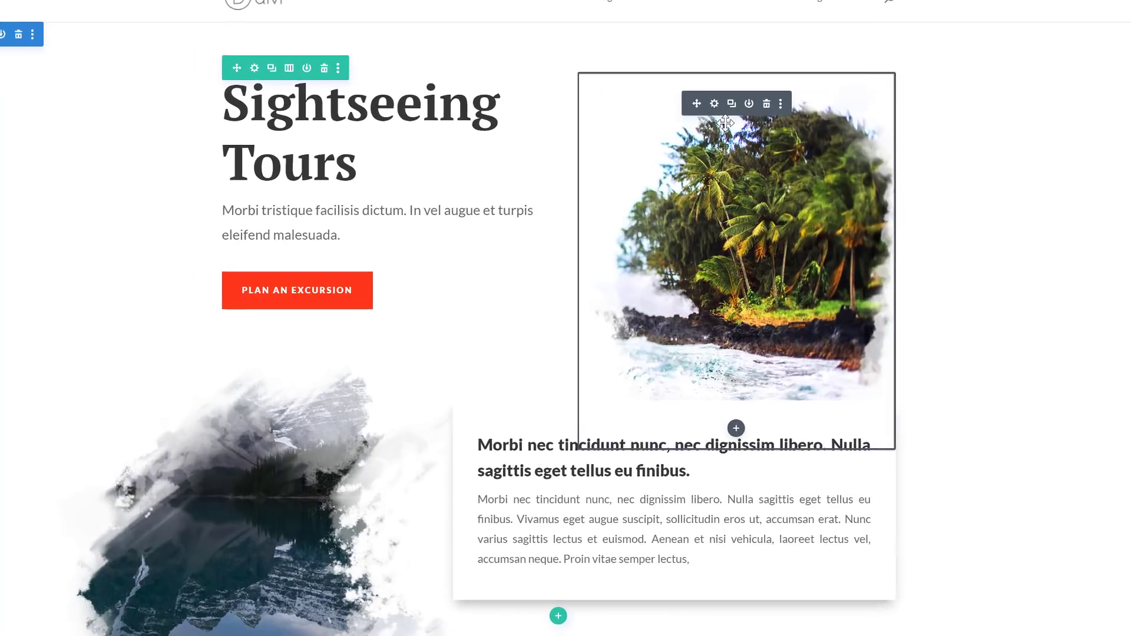
{"action": "left_click", "coordinate": [724, 88]}
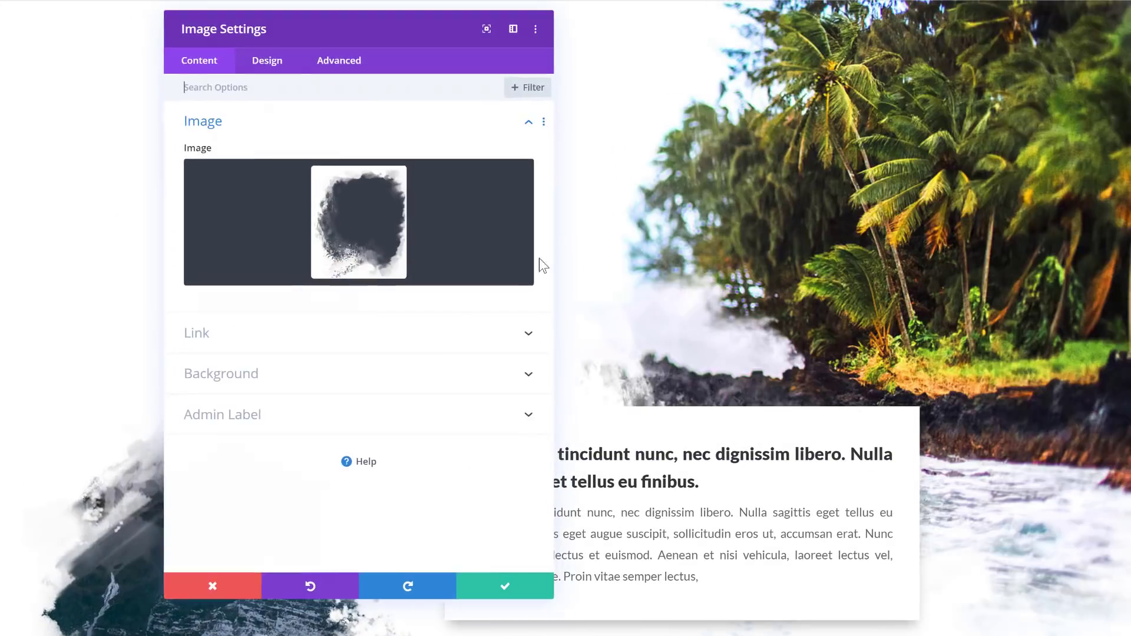
{"action": "left_click", "coordinate": [396, 372]}
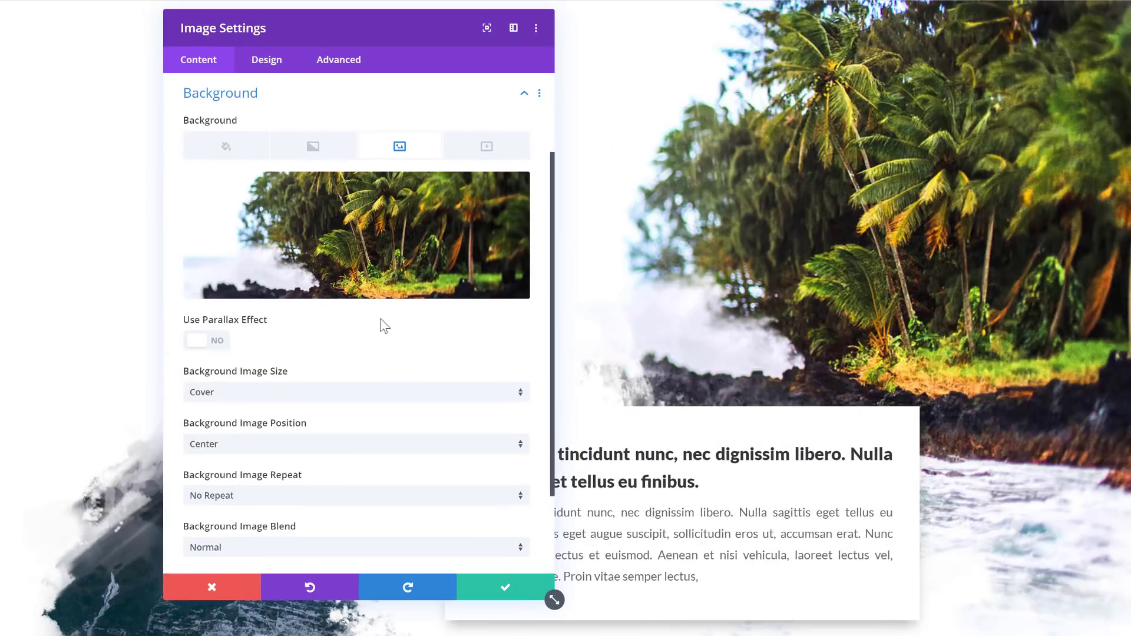
{"action": "left_click", "coordinate": [371, 260]}
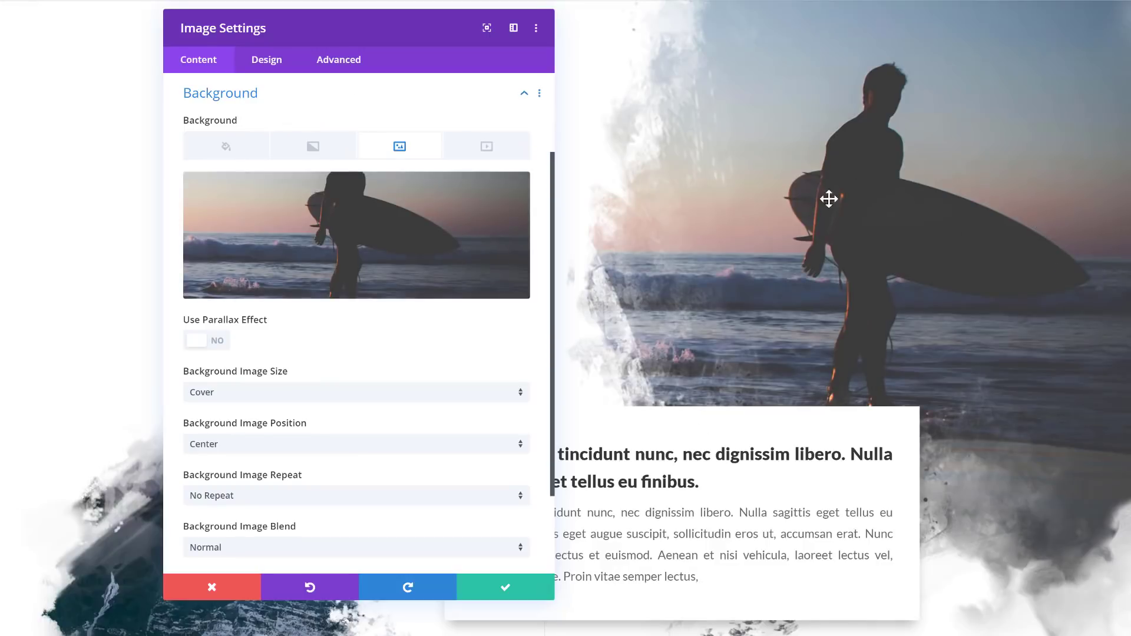
- Review the hero image's Transform origin and scale settings, try rescaling it, and discard the image changes
{"action": "left_click", "coordinate": [272, 60]}
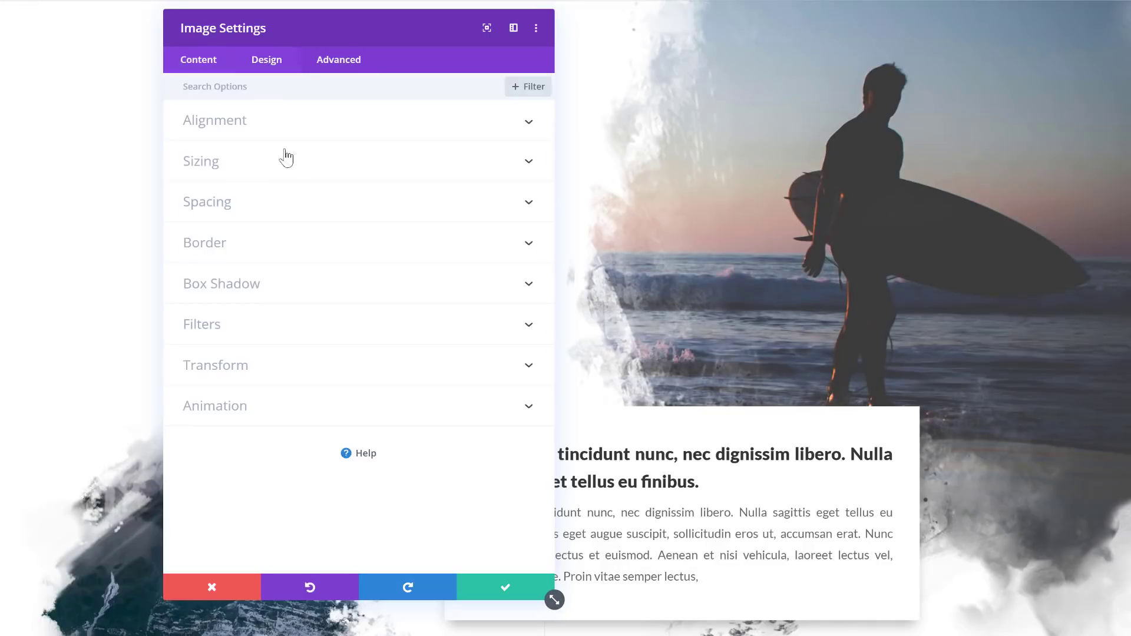
{"action": "left_click", "coordinate": [249, 380]}
{"action": "scroll", "coordinate": [265, 372], "scroll_direction": "down", "scroll_amount": 3}
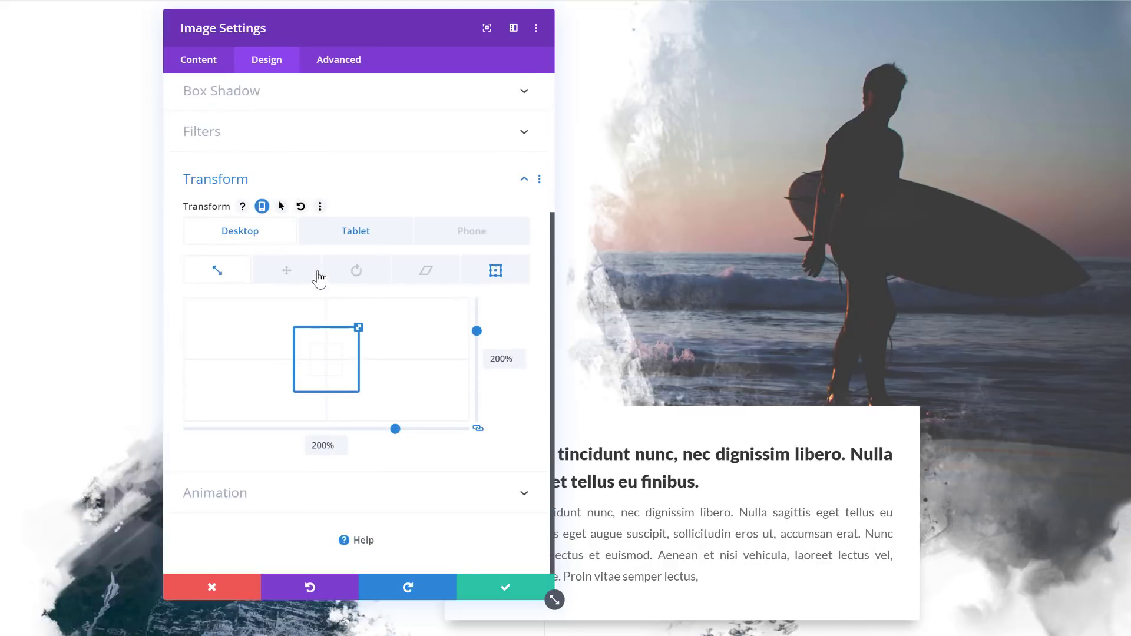
{"action": "left_click", "coordinate": [495, 272]}
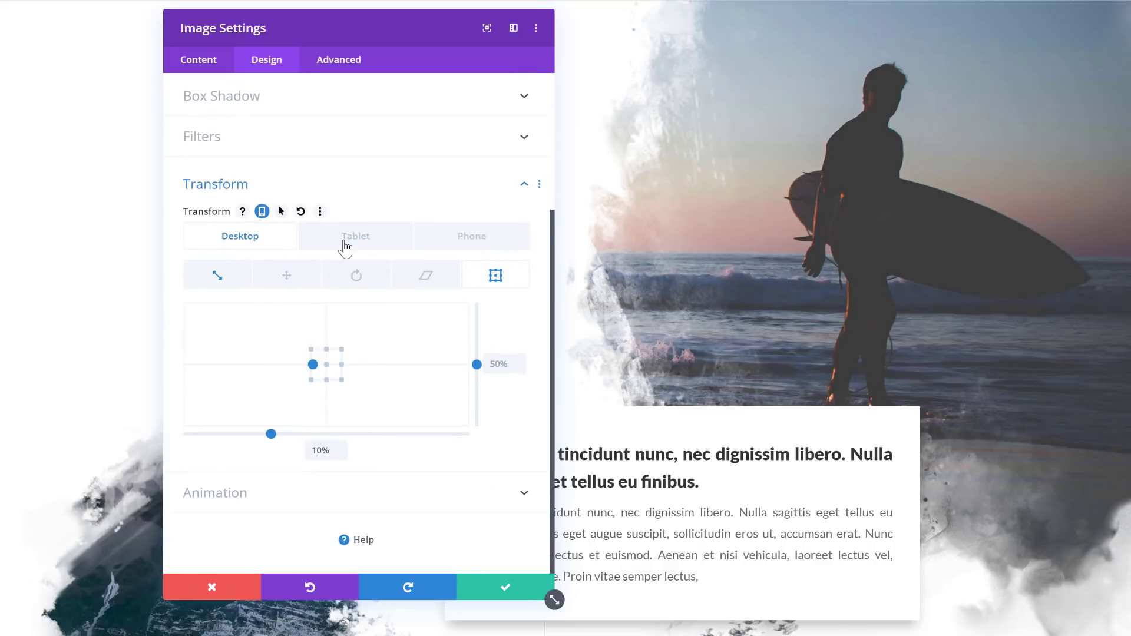
{"action": "left_click", "coordinate": [215, 275]}
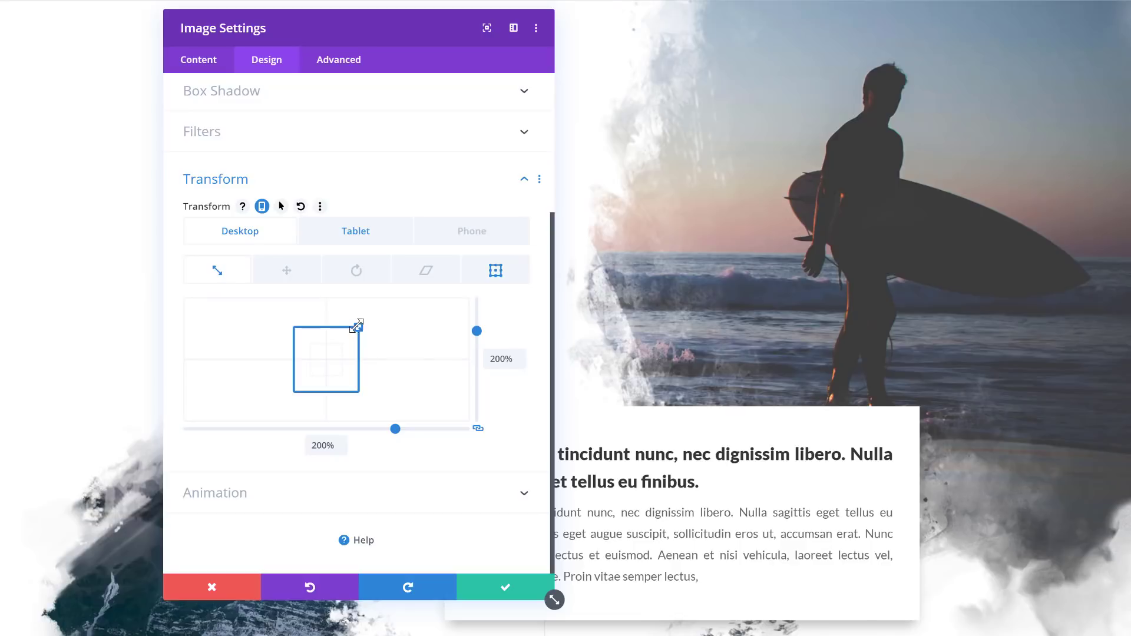
{"action": "mouse_move", "coordinate": [357, 325]}
{"action": "left_mouse_down"}
{"action": "mouse_move", "coordinate": [349, 331]}
{"action": "mouse_move", "coordinate": [372, 327]}
{"action": "left_mouse_up"}
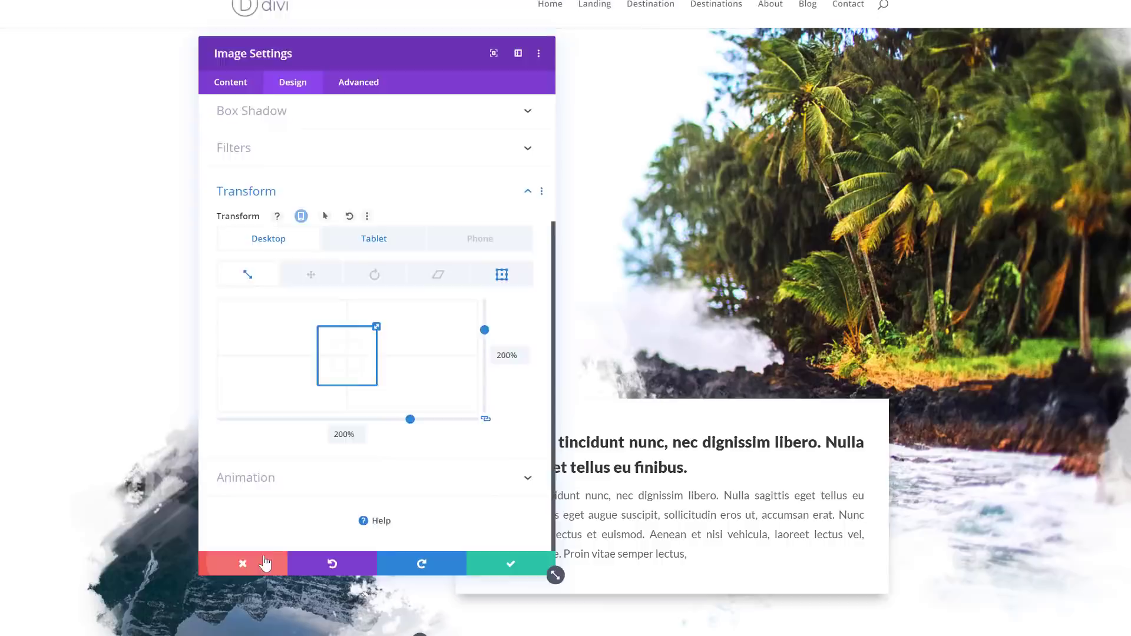
{"action": "left_click", "coordinate": [236, 587]}
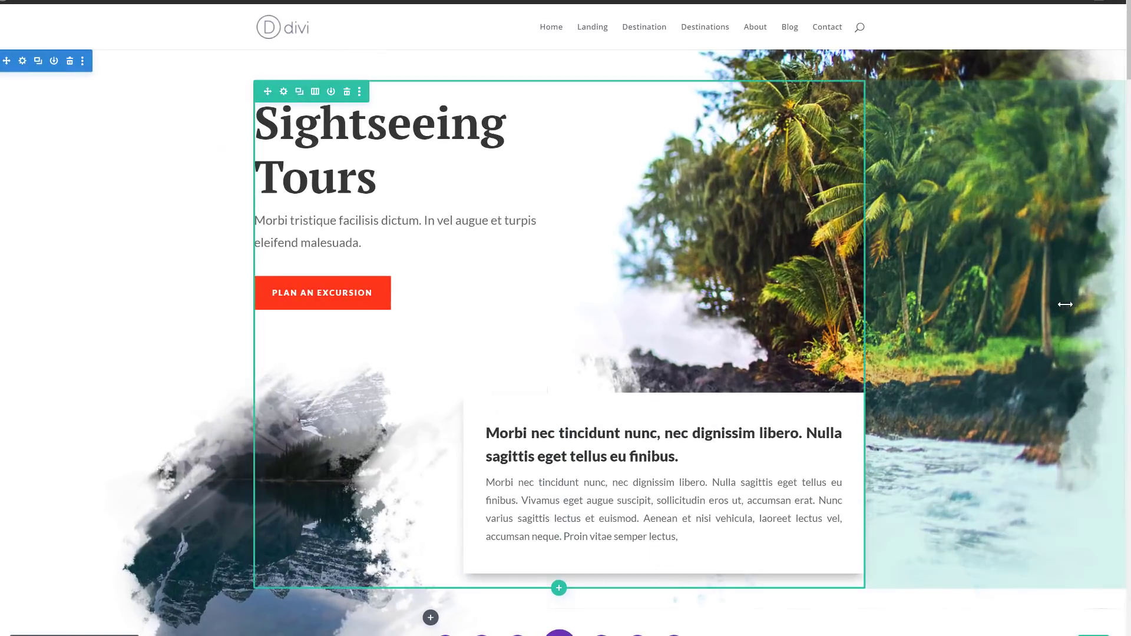
{"action": "scroll", "coordinate": [491, 213], "scroll_direction": "down", "scroll_amount": 8}
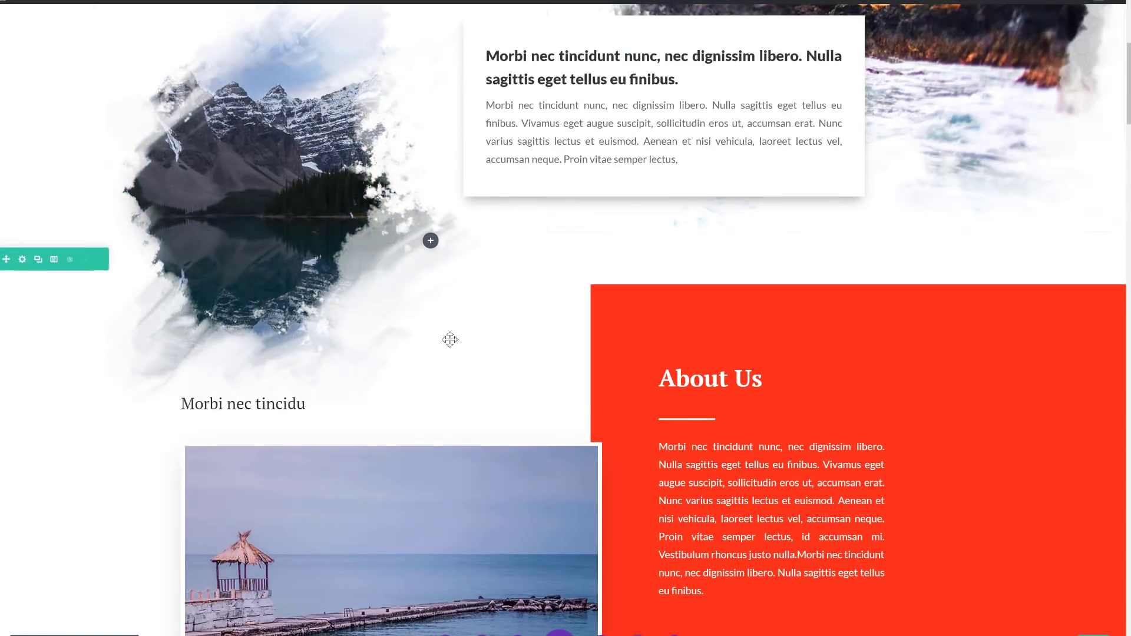
{"action": "scroll", "coordinate": [449, 339], "scroll_direction": "up", "scroll_amount": 6}
{"action": "scroll", "coordinate": [449, 340], "scroll_direction": "down", "scroll_amount": 4}
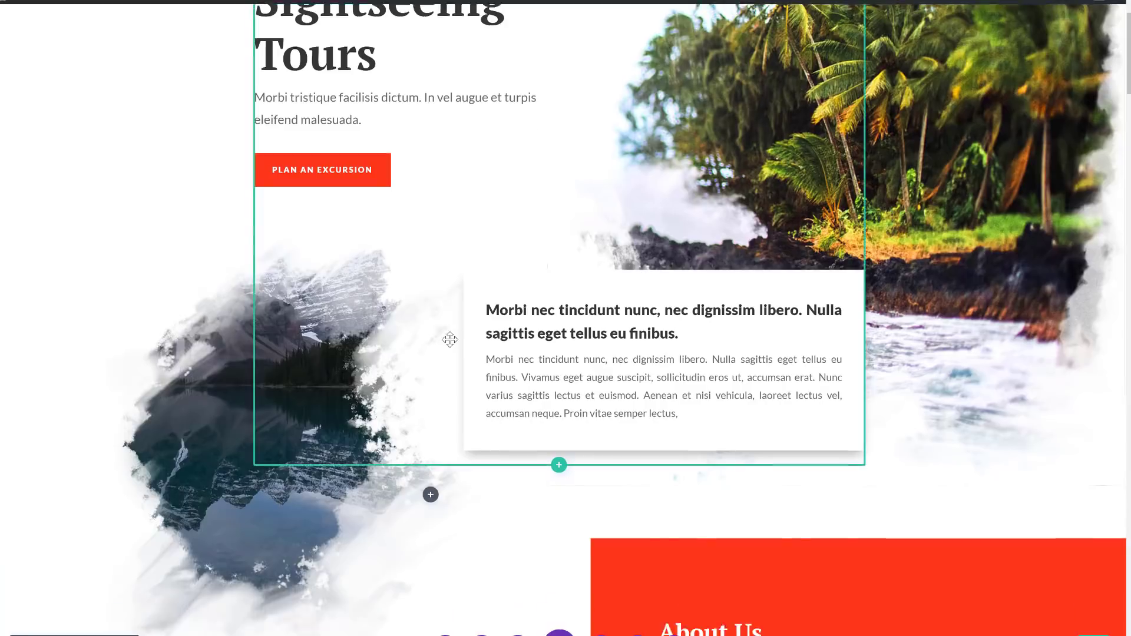
- Open the design settings of the Plan an Excursion button and start Find & Replace on its background color
{"action": "scroll", "coordinate": [449, 339], "scroll_direction": "up", "scroll_amount": 2}
{"action": "scroll", "coordinate": [449, 339], "scroll_direction": "down", "scroll_amount": 6}
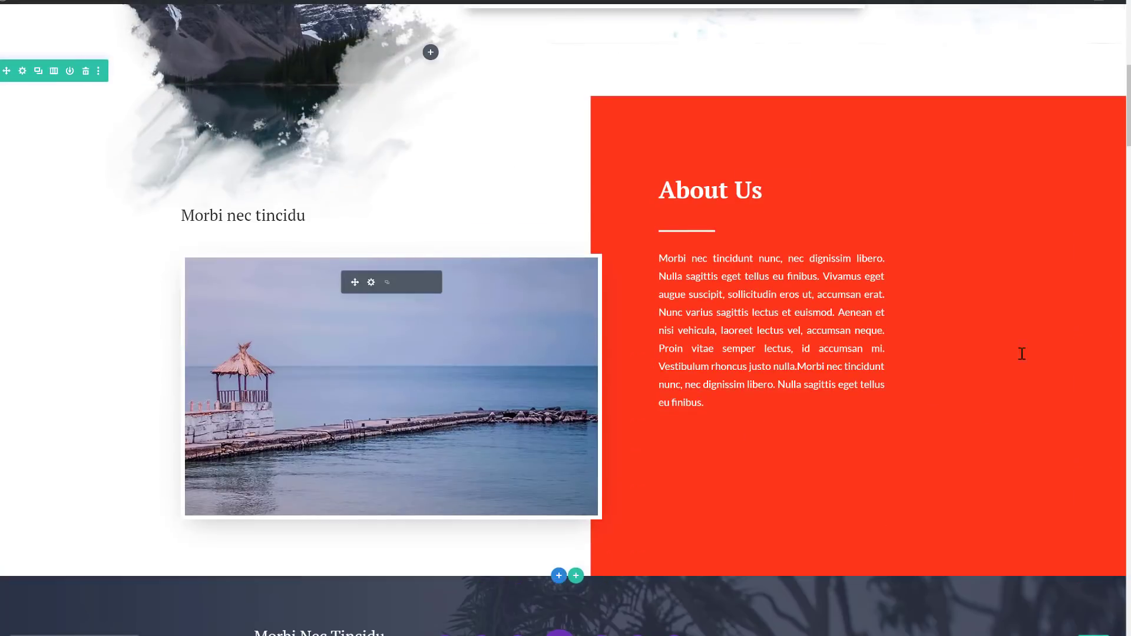
{"action": "scroll", "coordinate": [648, 264], "scroll_direction": "up", "scroll_amount": 1}
{"action": "scroll", "coordinate": [648, 264], "scroll_direction": "up", "scroll_amount": 9}
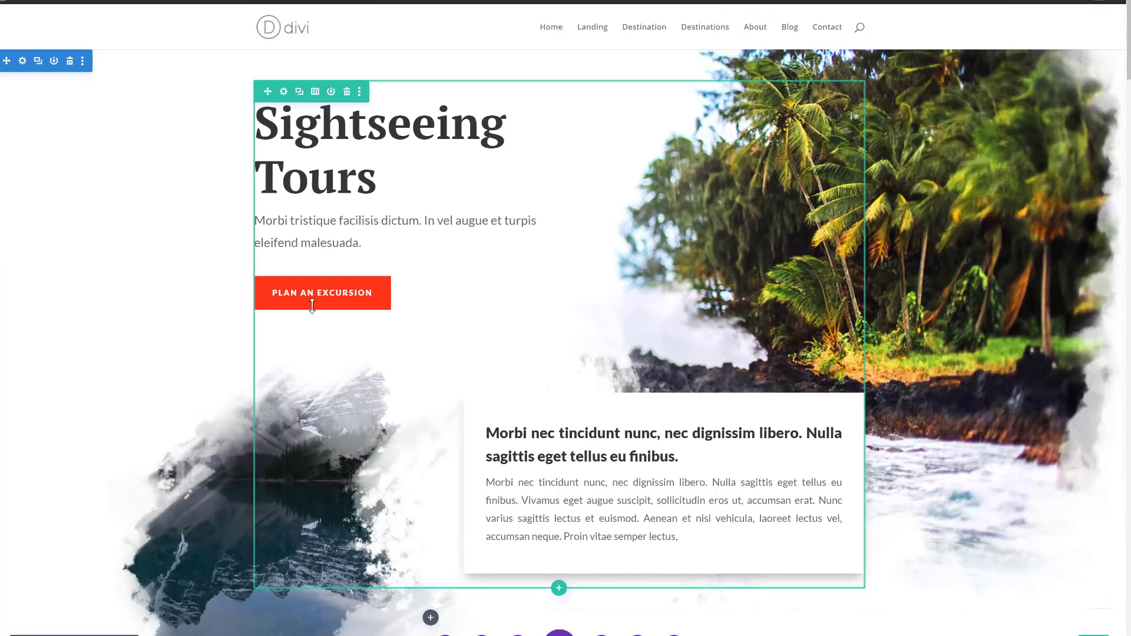
{"action": "left_click", "coordinate": [378, 282]}
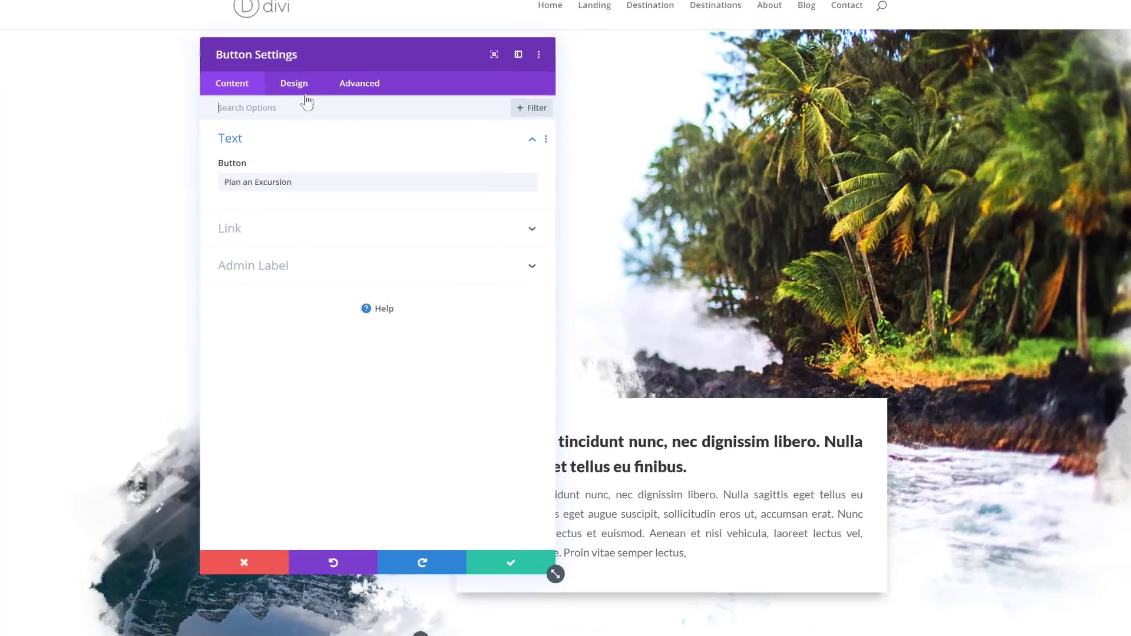
{"action": "left_click", "coordinate": [313, 99]}
{"action": "left_click", "coordinate": [267, 206]}
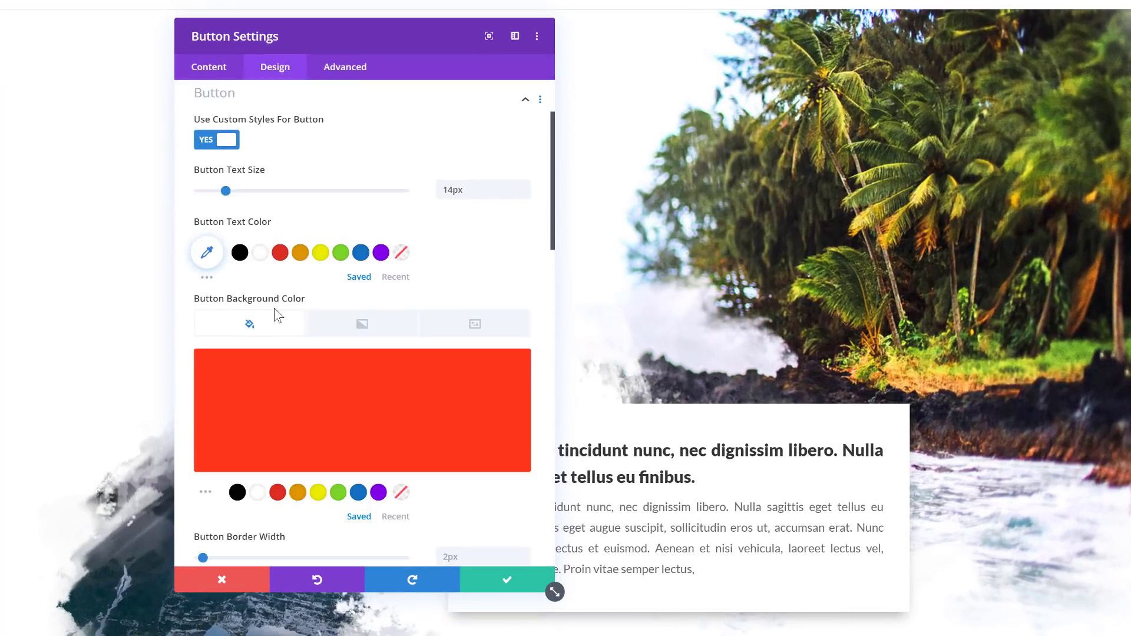
{"action": "scroll", "coordinate": [274, 318], "scroll_direction": "down", "scroll_amount": 2}
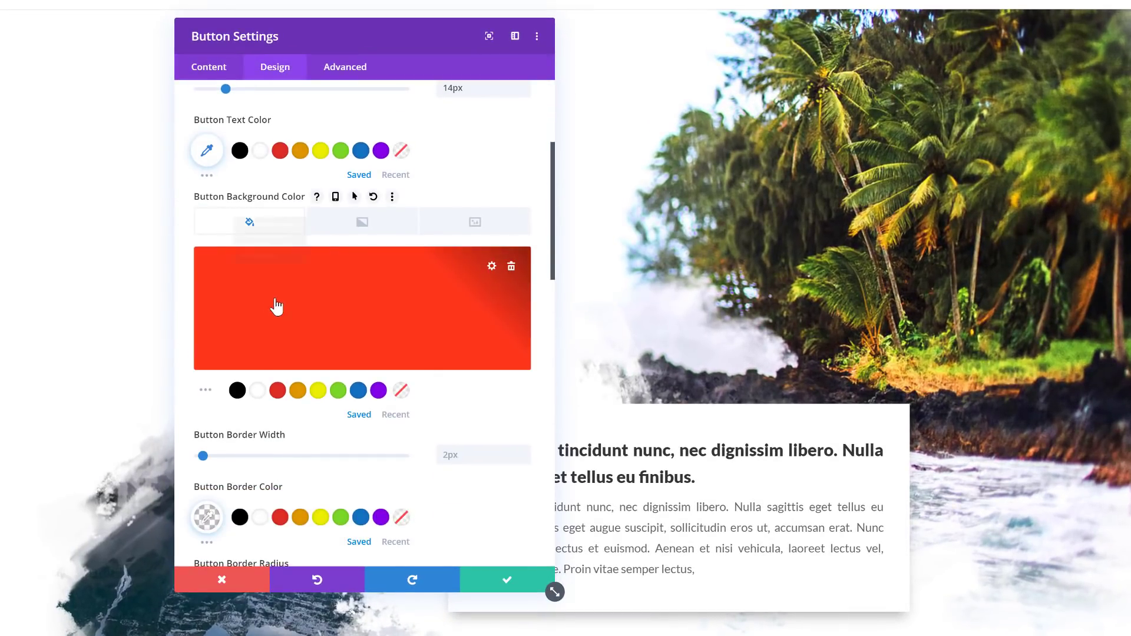
{"action": "right_click", "coordinate": [275, 297]}
{"action": "left_click", "coordinate": [285, 273]}
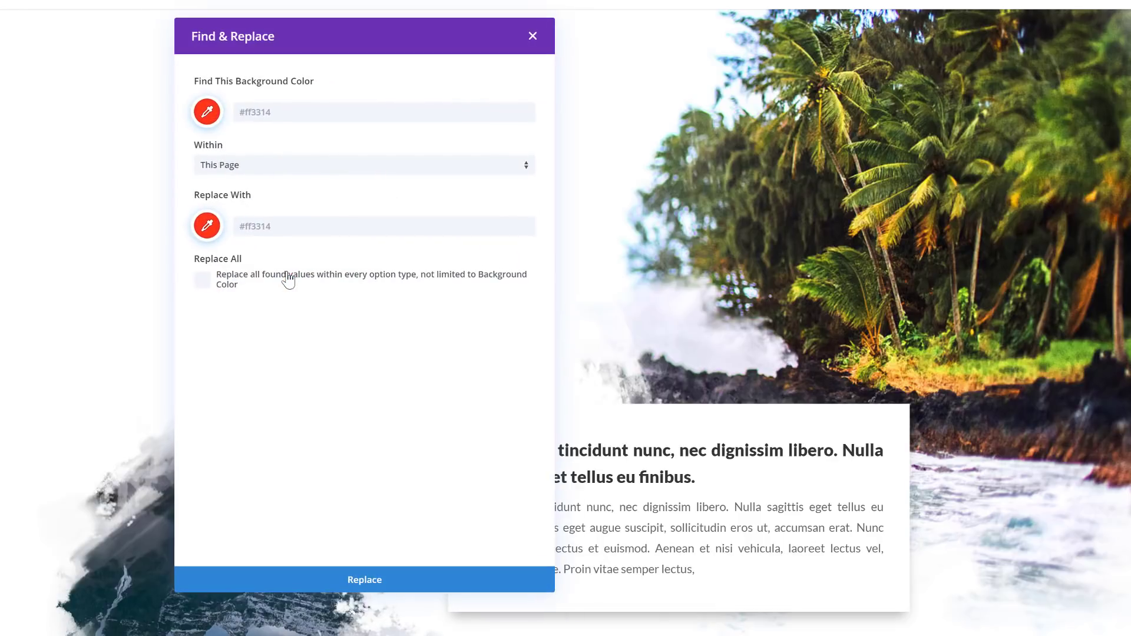
- Replace the button's red with #0ad2ff across this page within every option type, and save the button settings
{"action": "left_click", "coordinate": [207, 225]}
{"action": "left_click", "coordinate": [387, 231]}
{"action": "mouse_move", "coordinate": [387, 231]}
{"action": "left_mouse_down"}
{"action": "mouse_move", "coordinate": [412, 215]}
{"action": "mouse_move", "coordinate": [376, 212]}
{"action": "left_mouse_up"}
{"action": "left_click", "coordinate": [259, 360]}
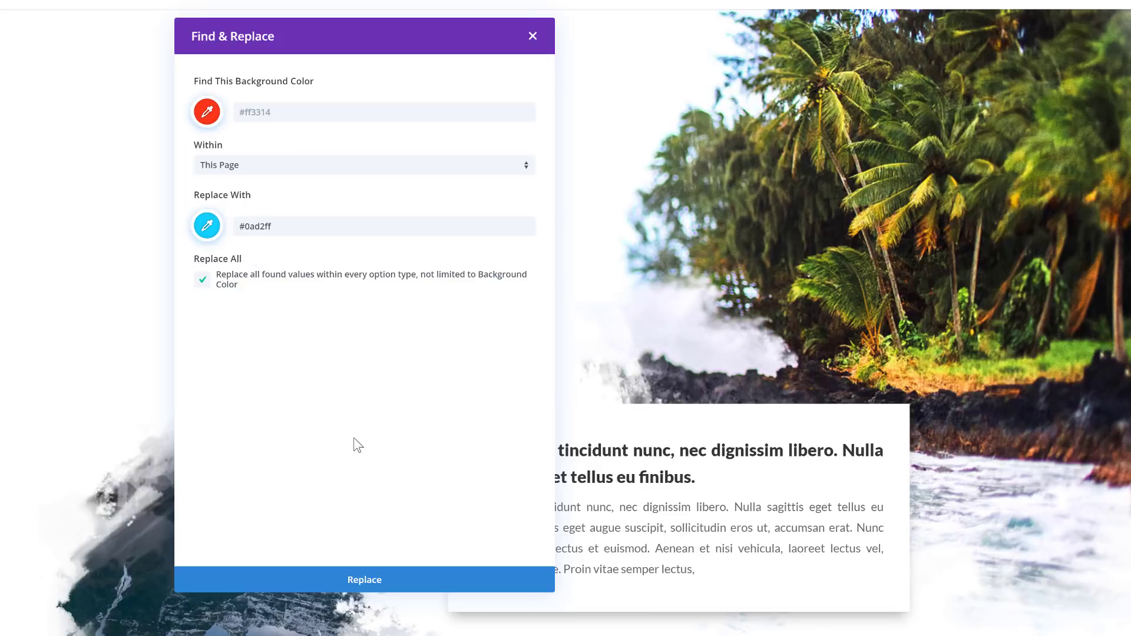
{"action": "left_click", "coordinate": [375, 593]}
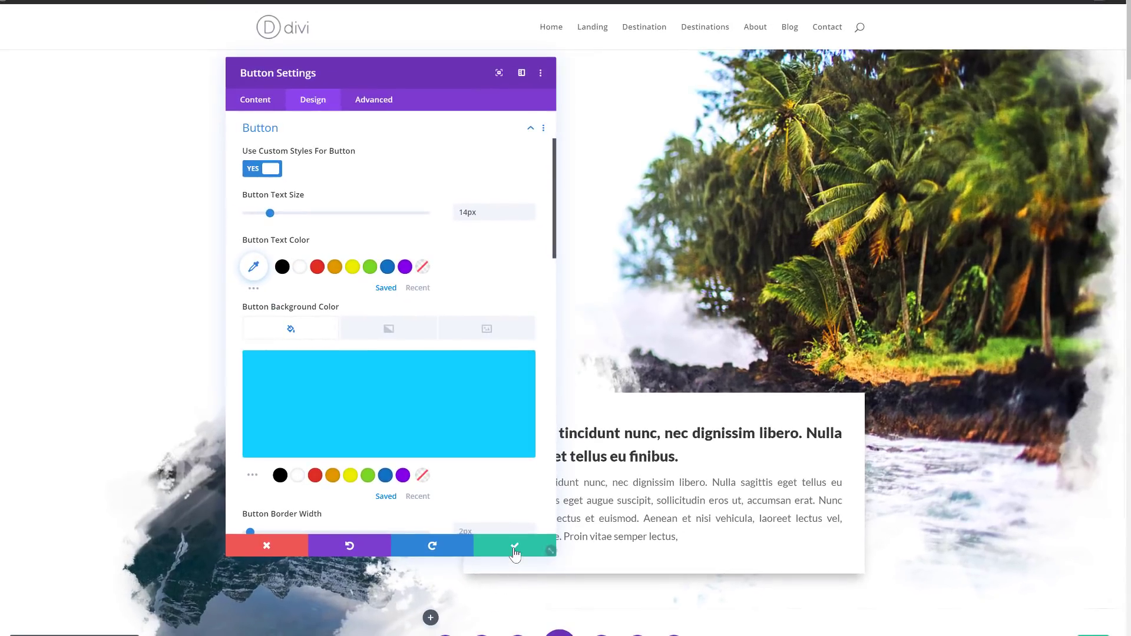
{"action": "left_click", "coordinate": [515, 553]}
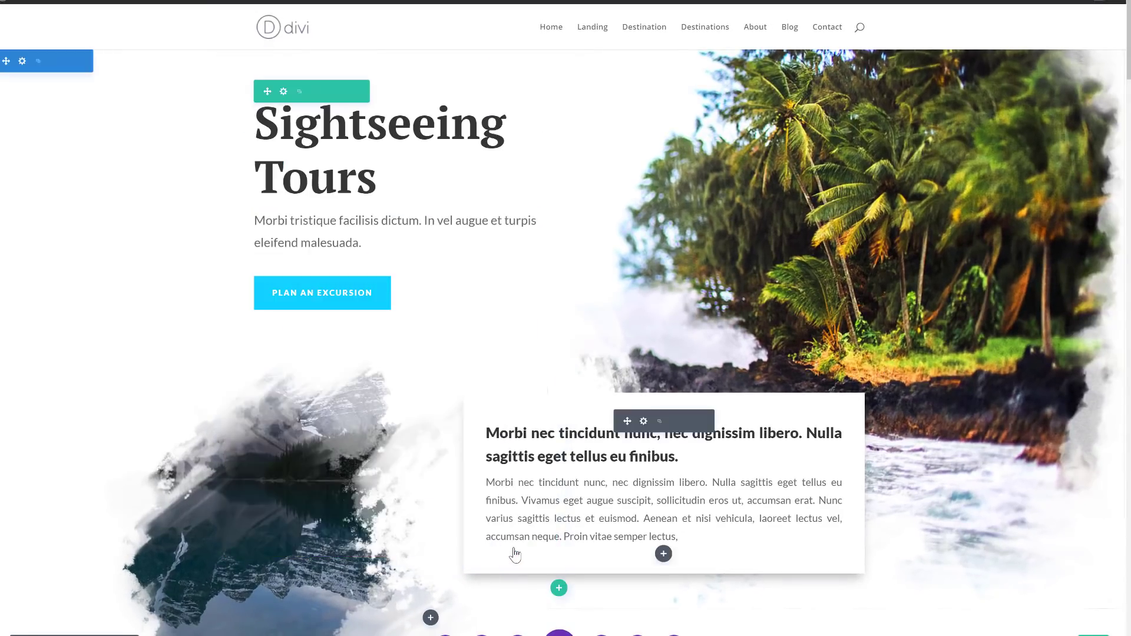
- Look through the page's sections from the hero down to the blog to check the replaced color
{"action": "scroll", "coordinate": [788, 197], "scroll_direction": "down", "scroll_amount": 8}
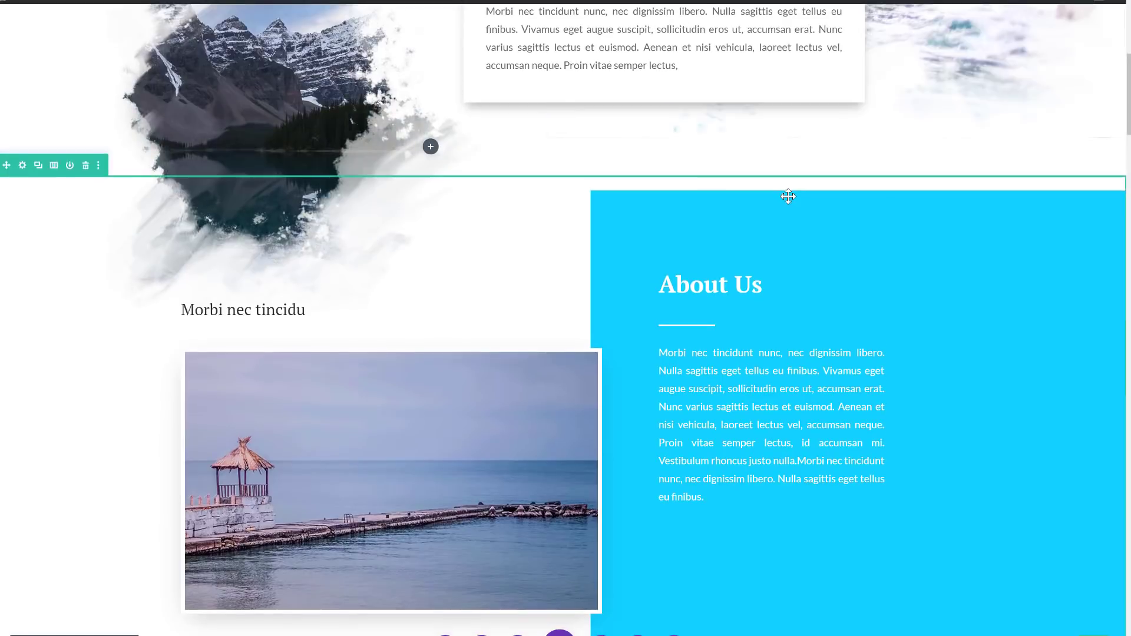
{"action": "scroll", "coordinate": [788, 197], "scroll_direction": "down", "scroll_amount": 10}
{"action": "scroll", "coordinate": [788, 196], "scroll_direction": "down", "scroll_amount": 15}
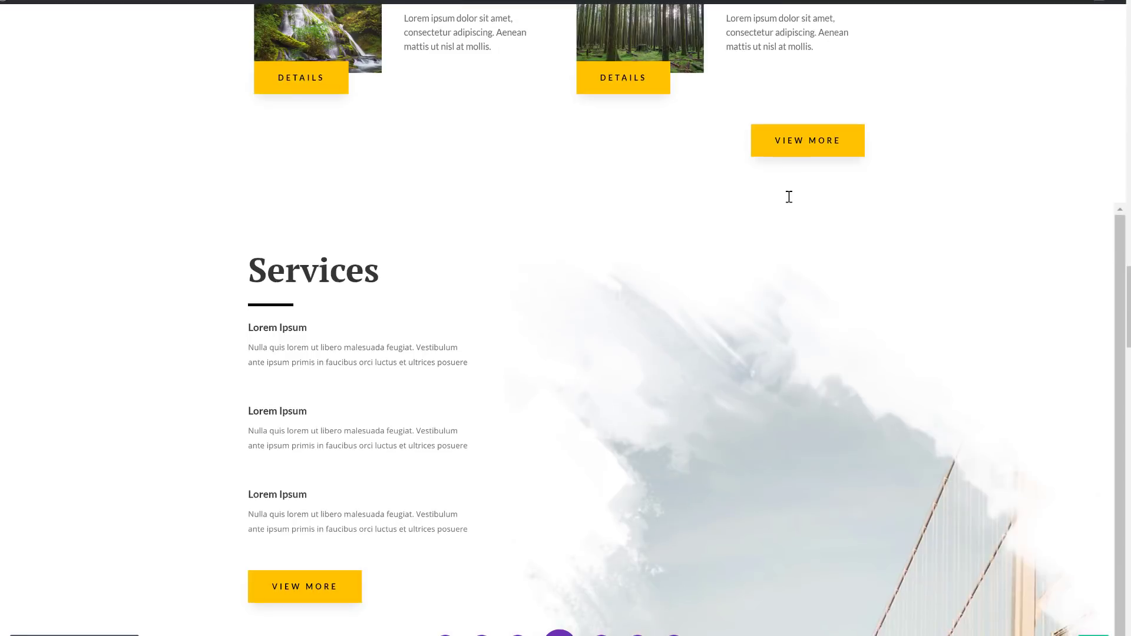
{"action": "scroll", "coordinate": [833, 319], "scroll_direction": "down", "scroll_amount": 10}
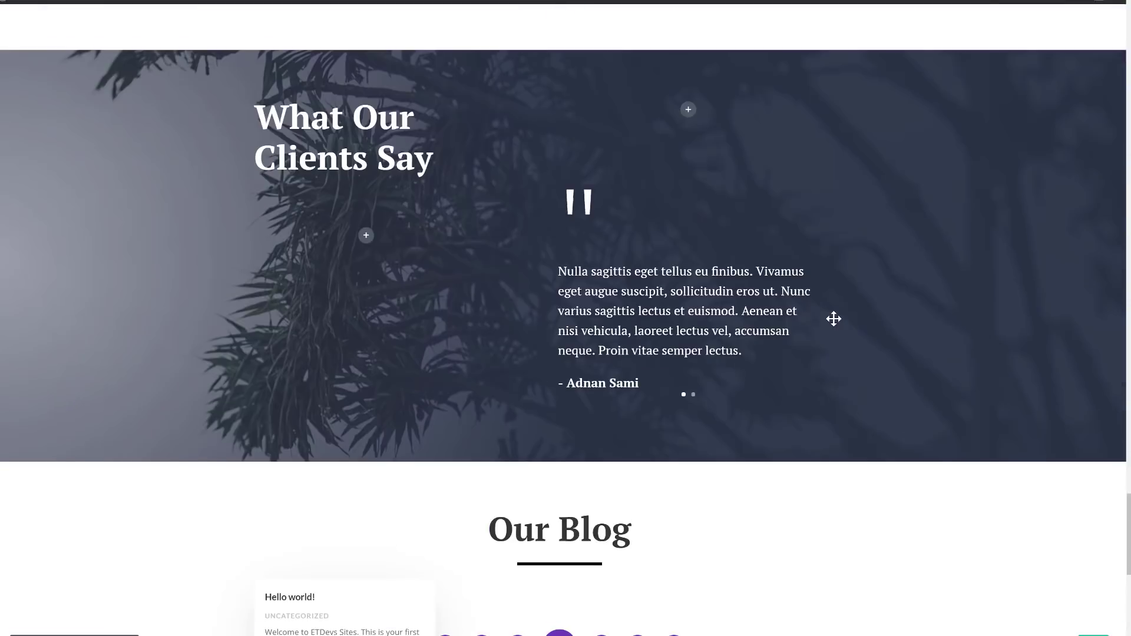
{"action": "scroll", "coordinate": [833, 319], "scroll_direction": "down", "scroll_amount": 5}
{"action": "scroll", "coordinate": [833, 319], "scroll_direction": "up", "scroll_amount": 20}
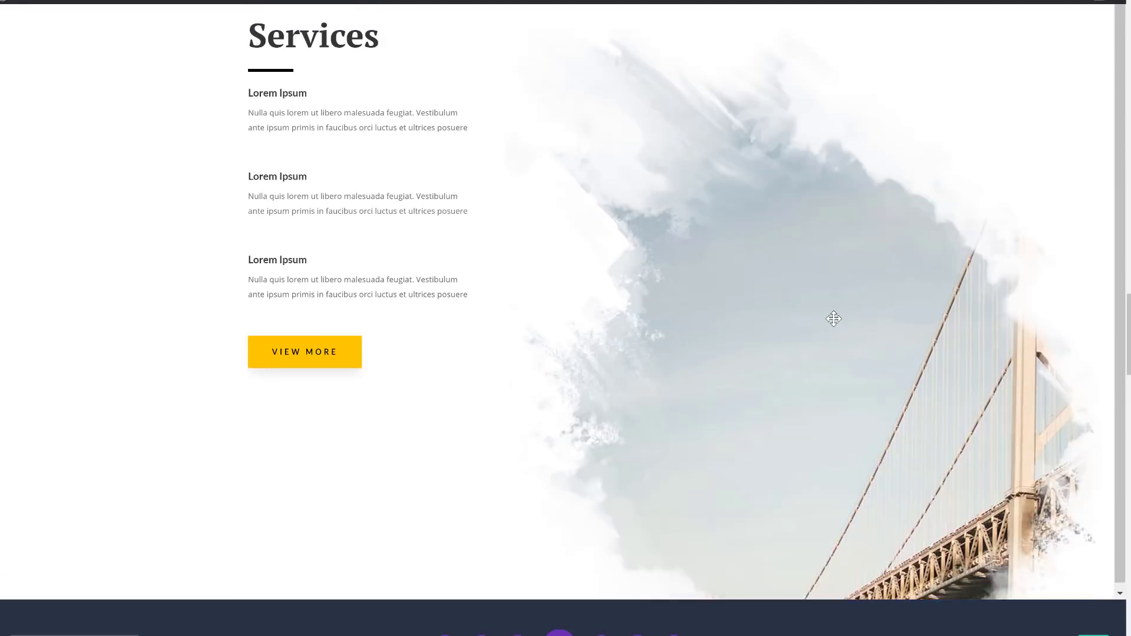
{"action": "scroll", "coordinate": [834, 318], "scroll_direction": "up", "scroll_amount": 10}
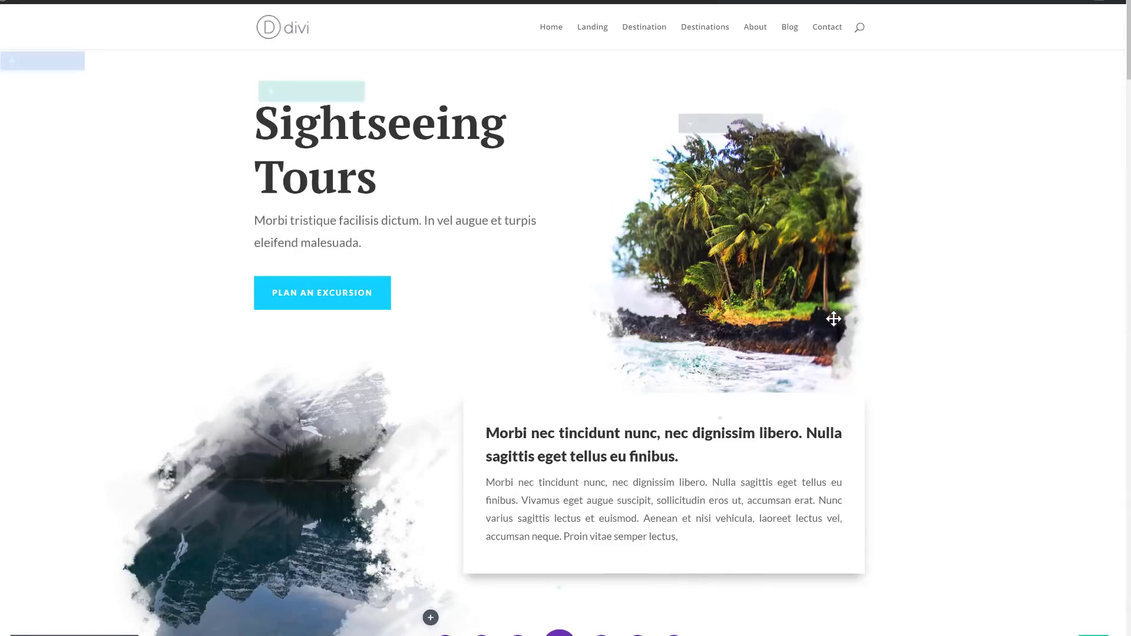